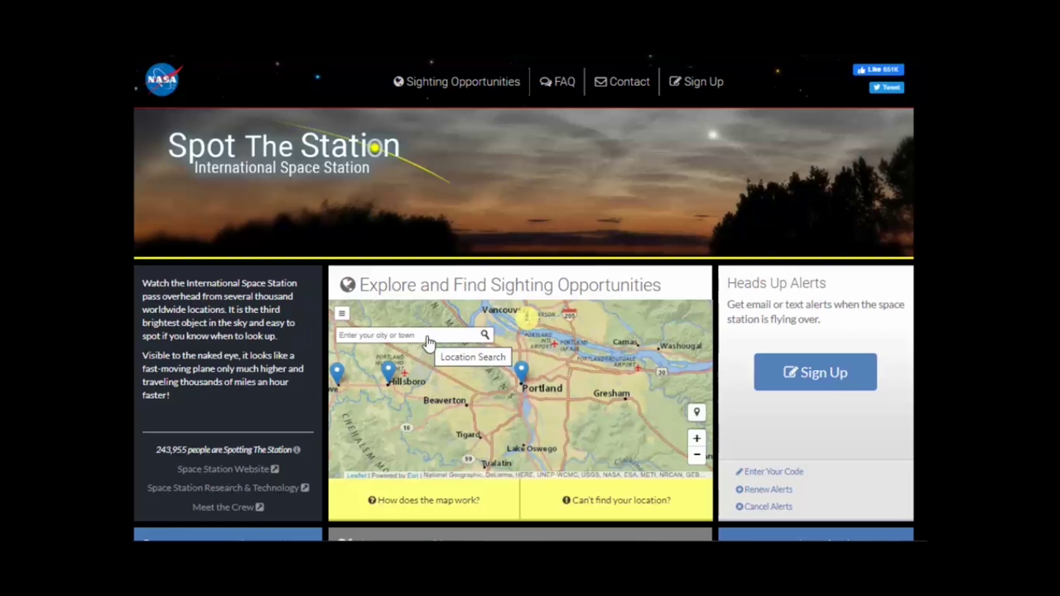
- Open the International Space Station sighting opportunities for Portland, Oregon, from its marker on the map
click(522, 377)
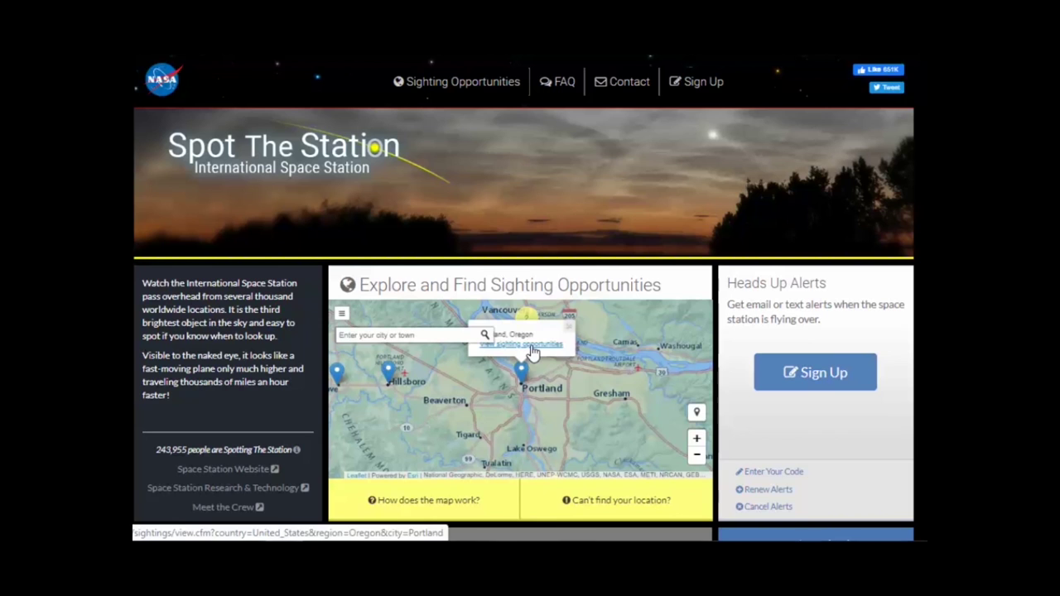
click(533, 353)
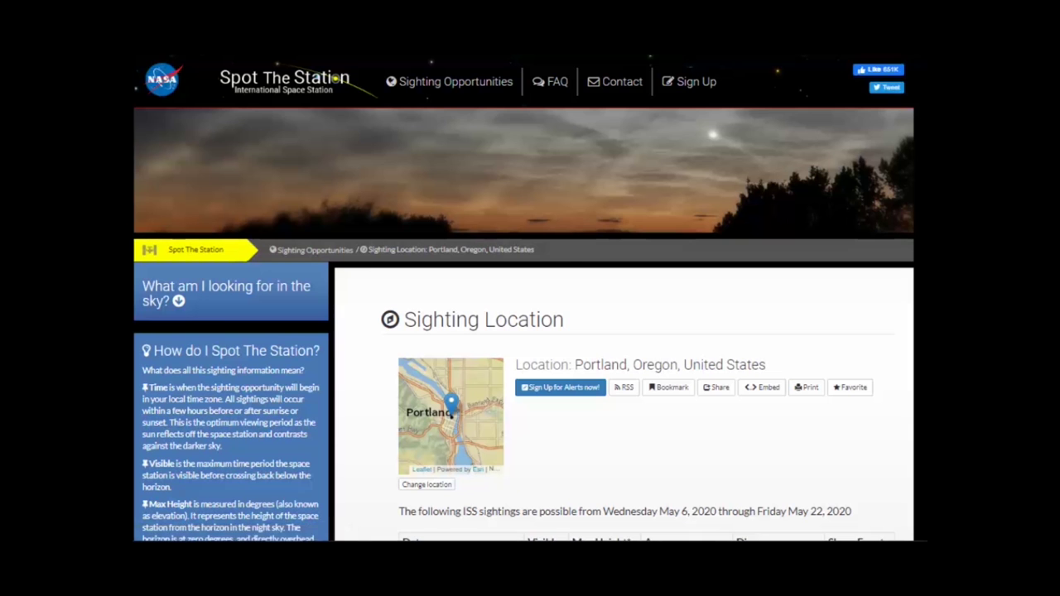
- Examine Portland's table of ISS sightings for dates, visible durations, maximum heights and the directions of appearance and disappearance
scroll(524, 298, down, 5)
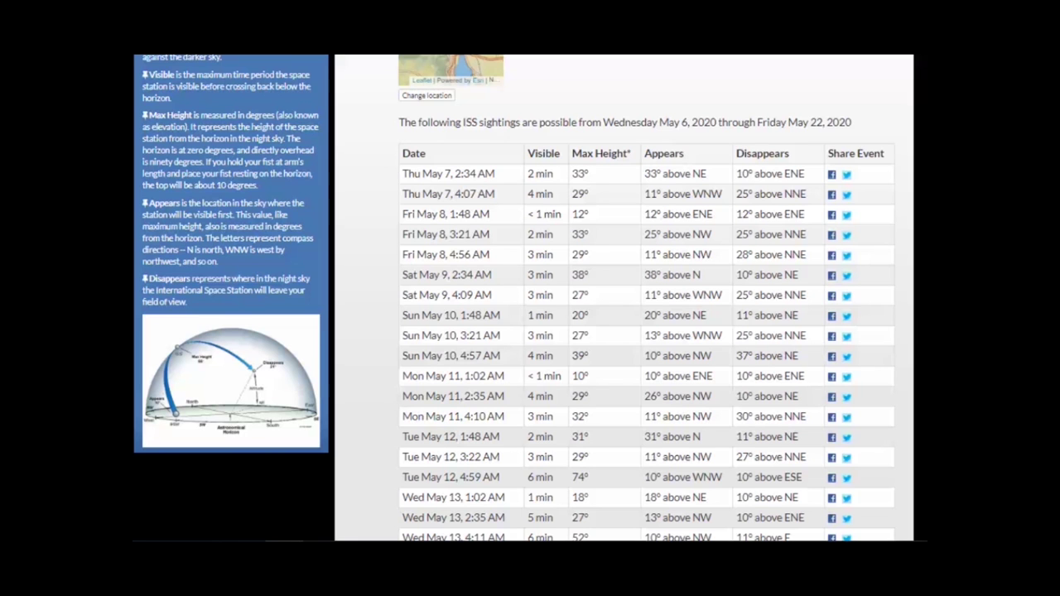
scroll(621, 298, down, 5)
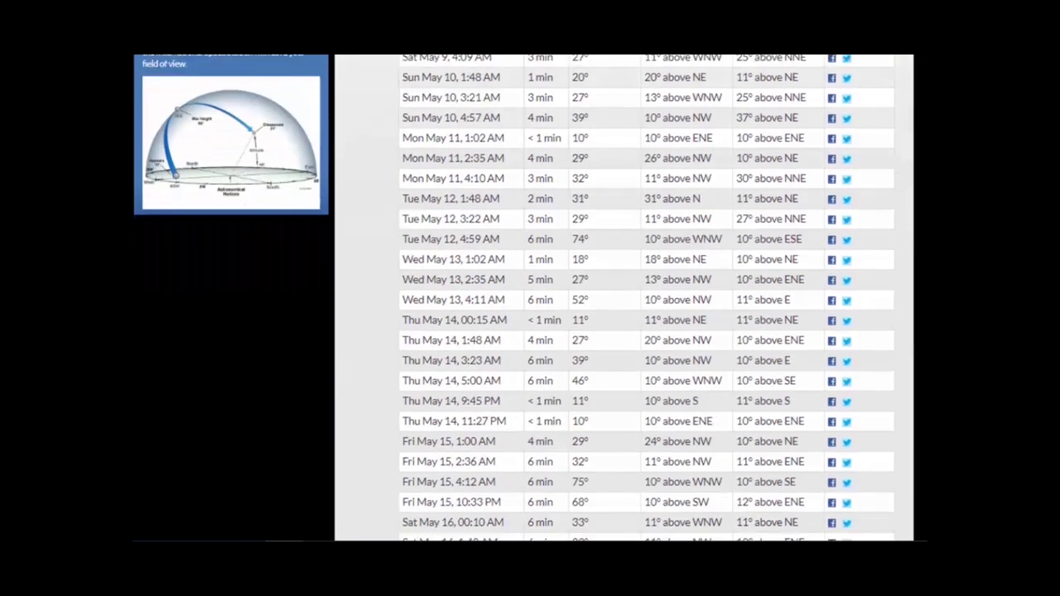
scroll(621, 298, down, 1)
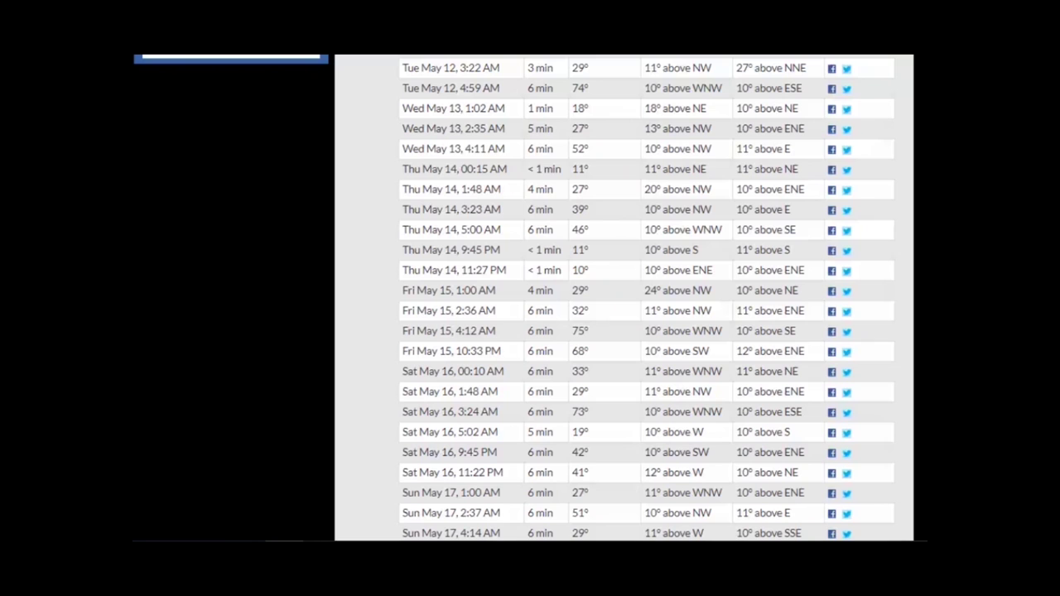
scroll(812, 248, up, 1)
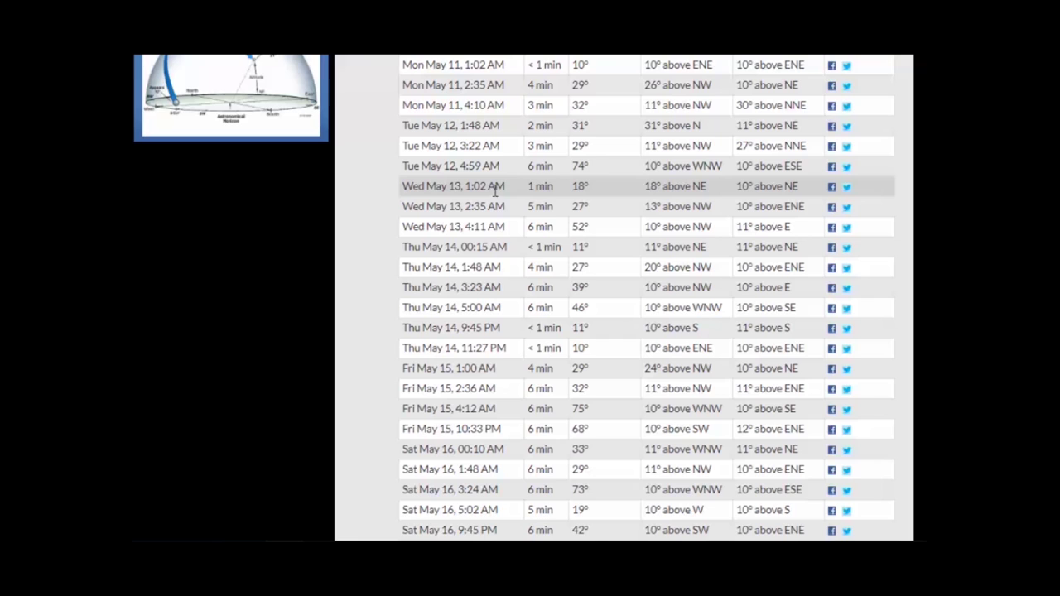
scroll(495, 189, up, 5)
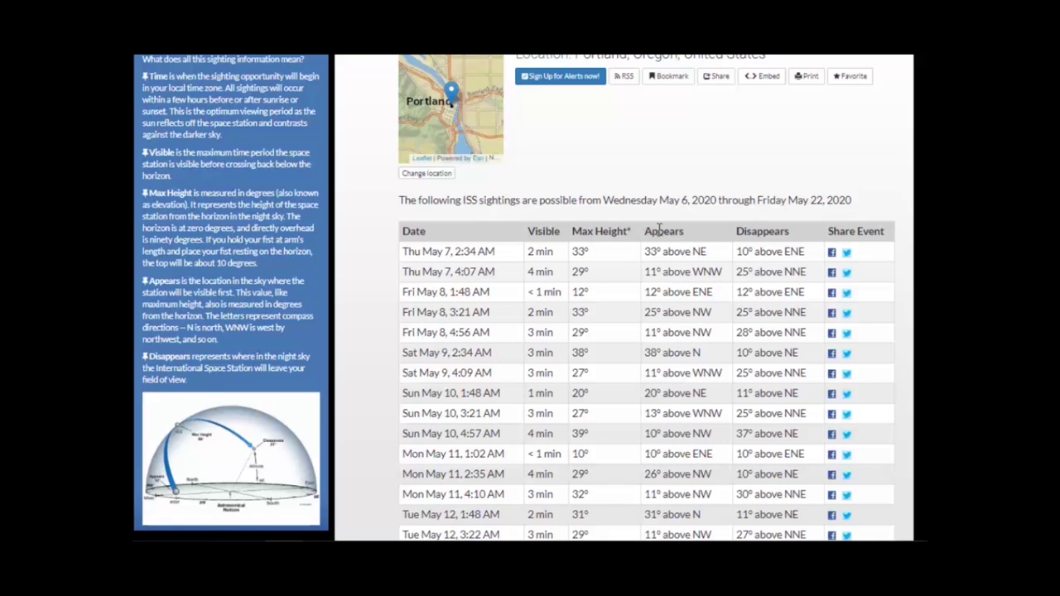
scroll(686, 330, down, 2)
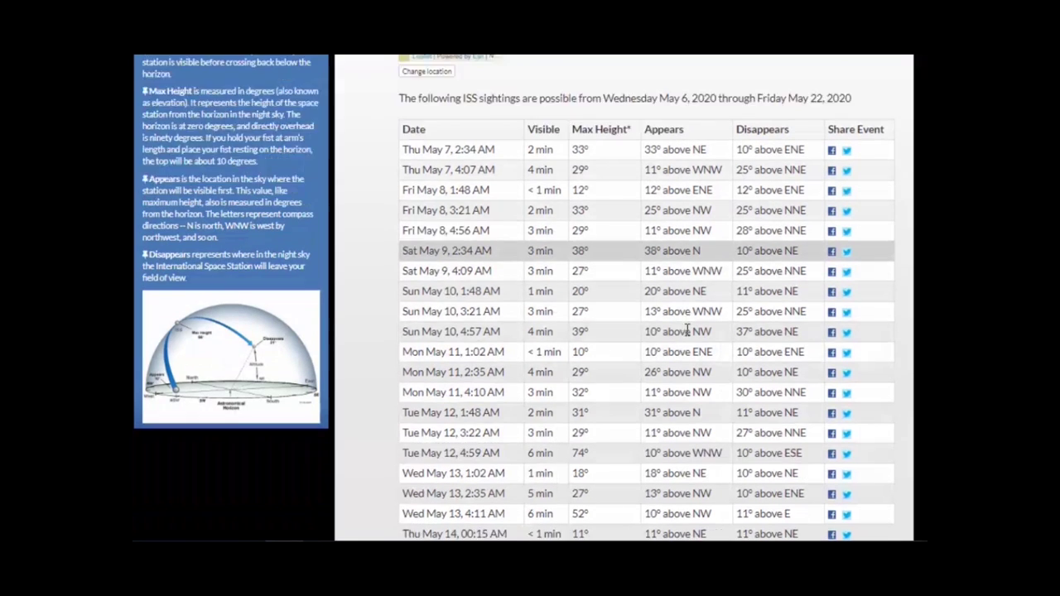
scroll(686, 331, down, 4)
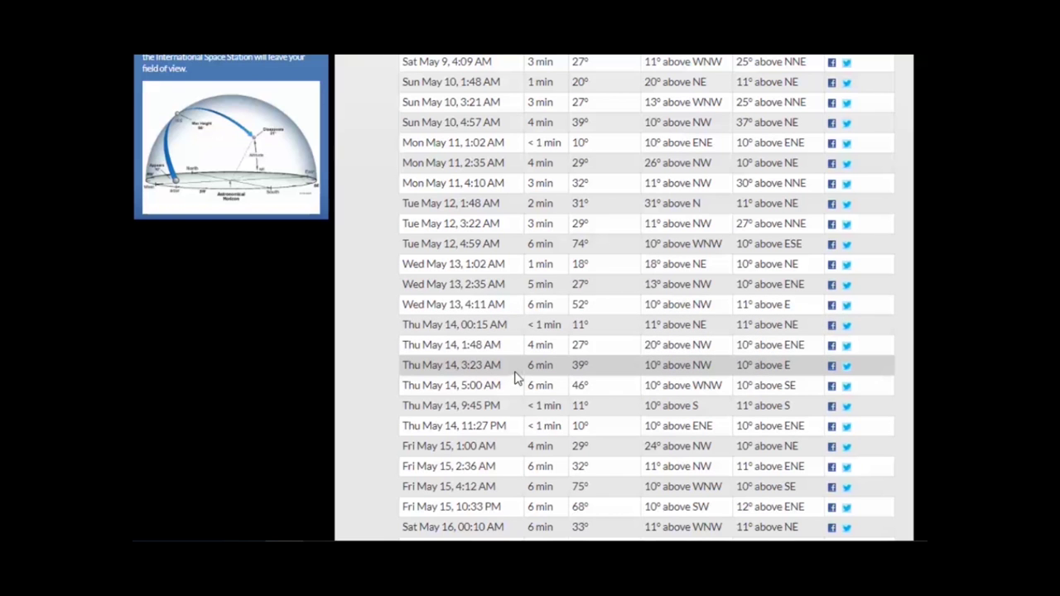
scroll(513, 377, down, 1)
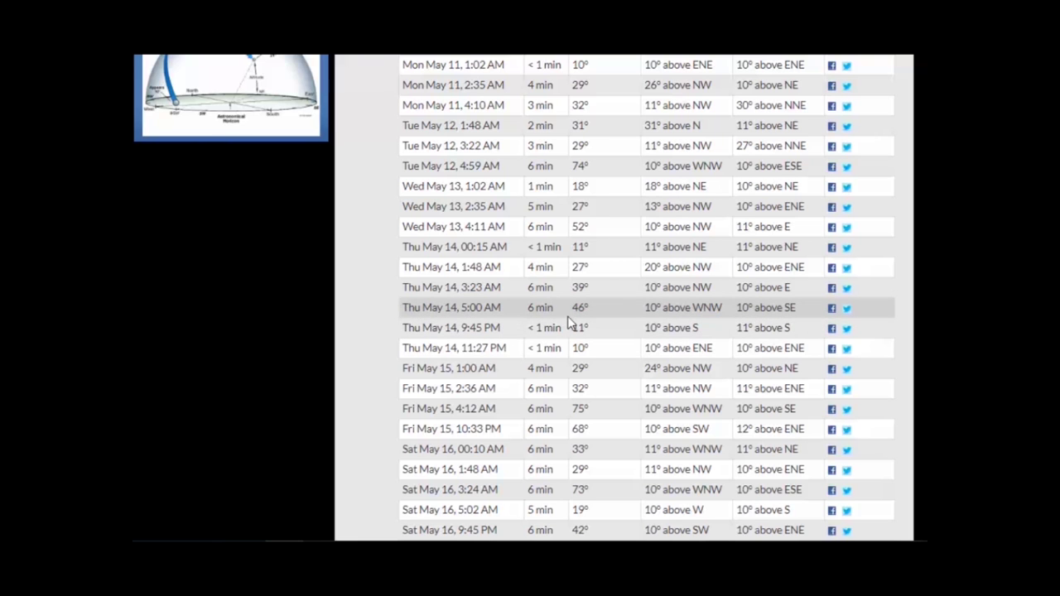
scroll(601, 331, down, 2)
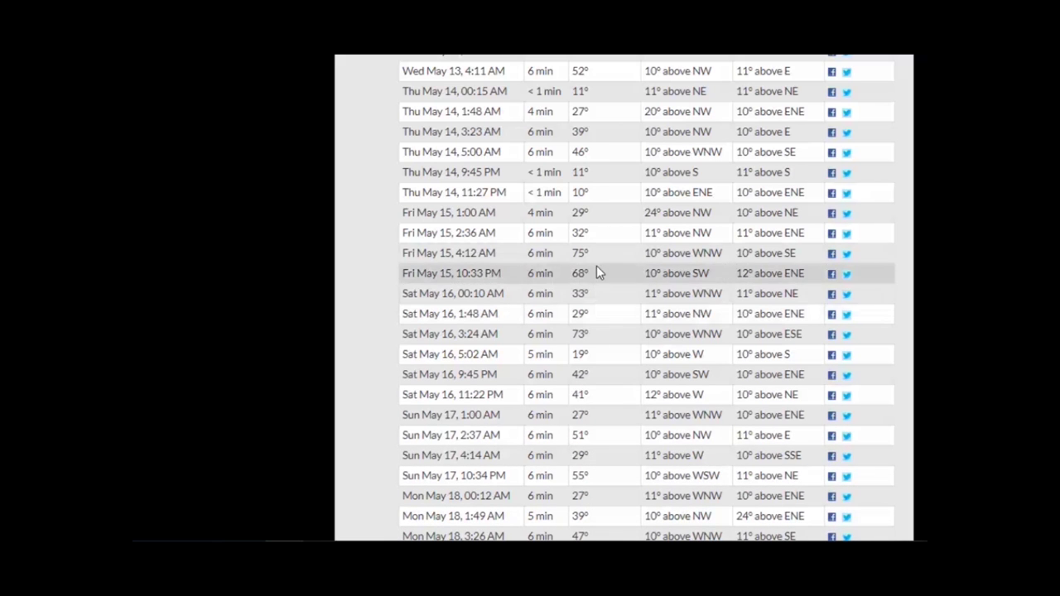
scroll(599, 274, up, 1)
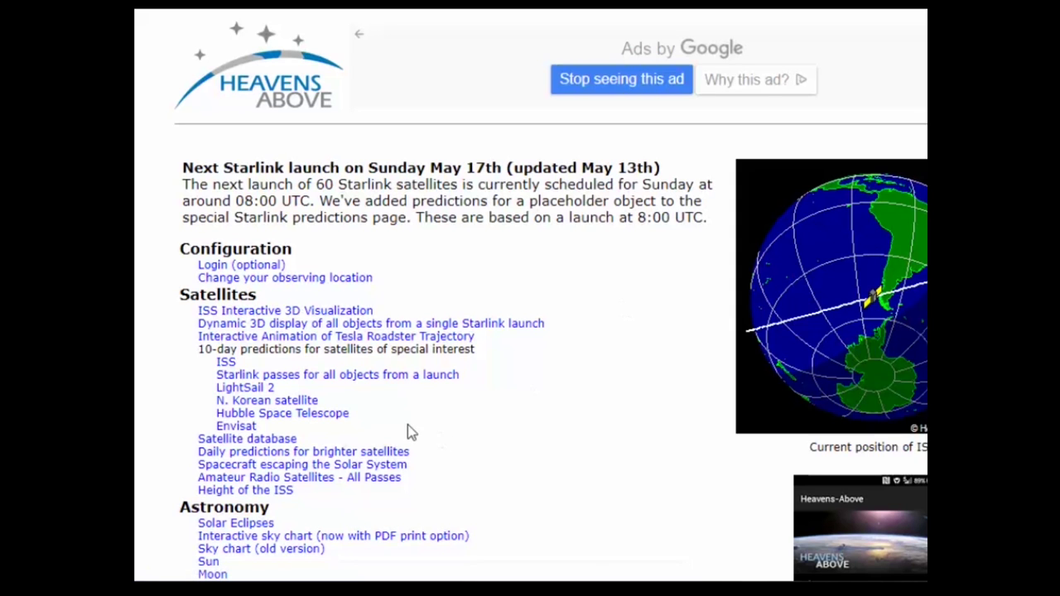
- On the Heavens-Above home page, look through the satellite, astronomy and miscellaneous links and the Android app preview
scroll(313, 409, down, 1)
scroll(313, 410, down, 3)
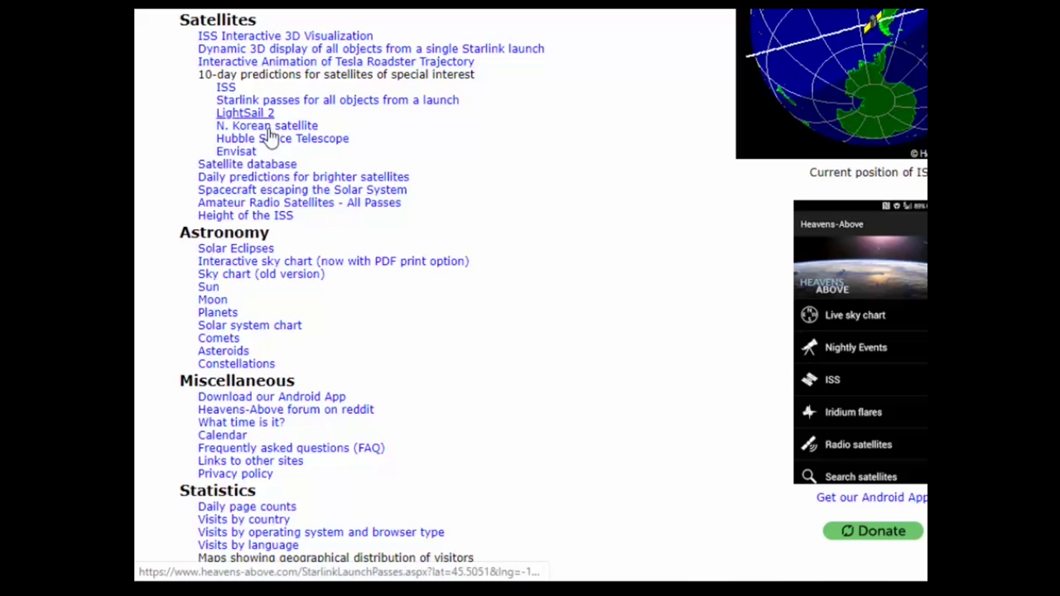
scroll(265, 296, up, 3)
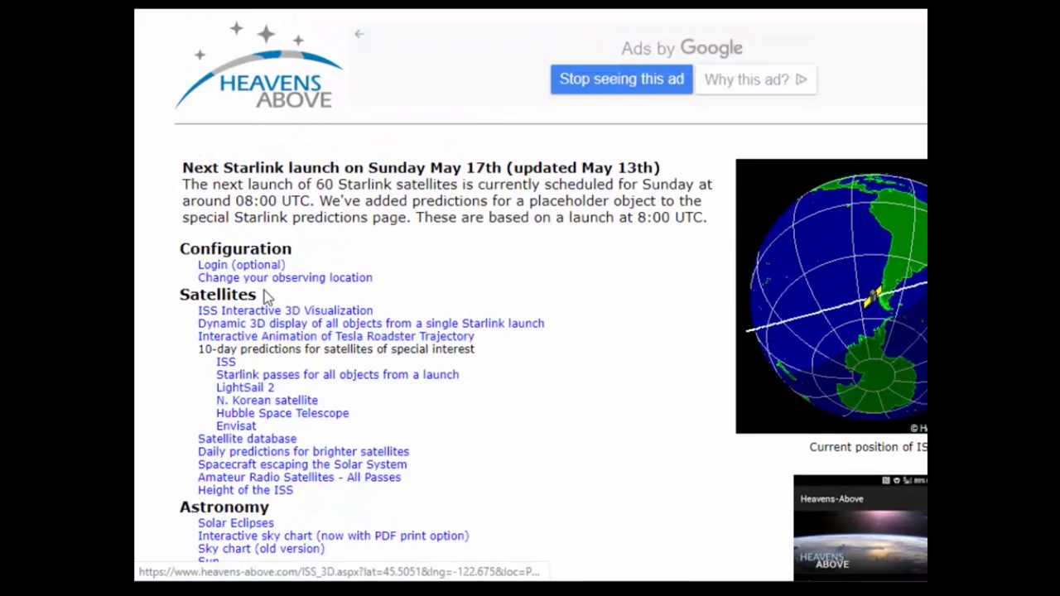
scroll(243, 425, down, 2)
scroll(262, 422, down, 2)
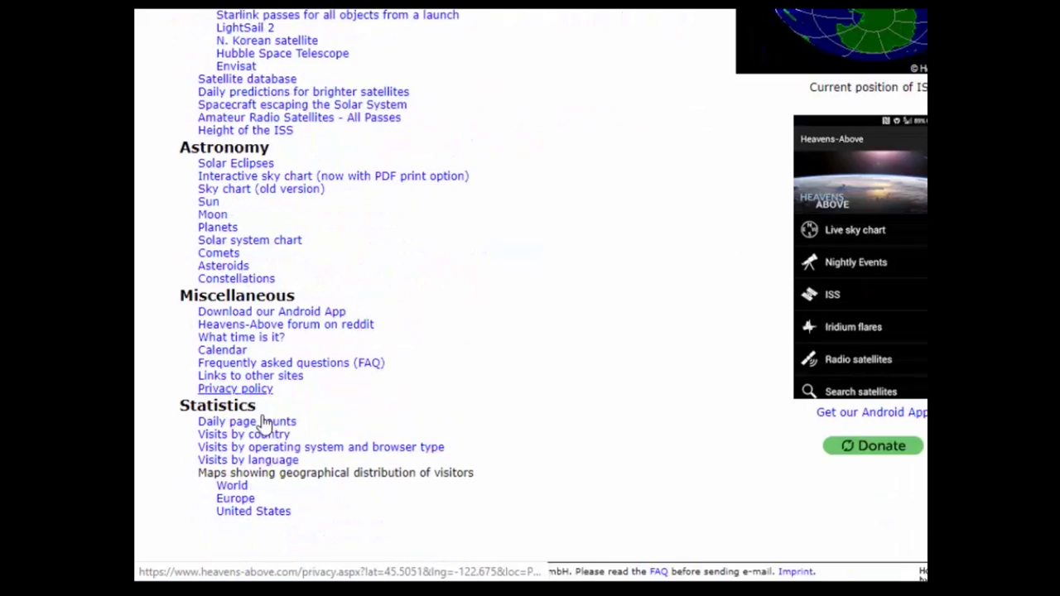
scroll(265, 422, up, 3)
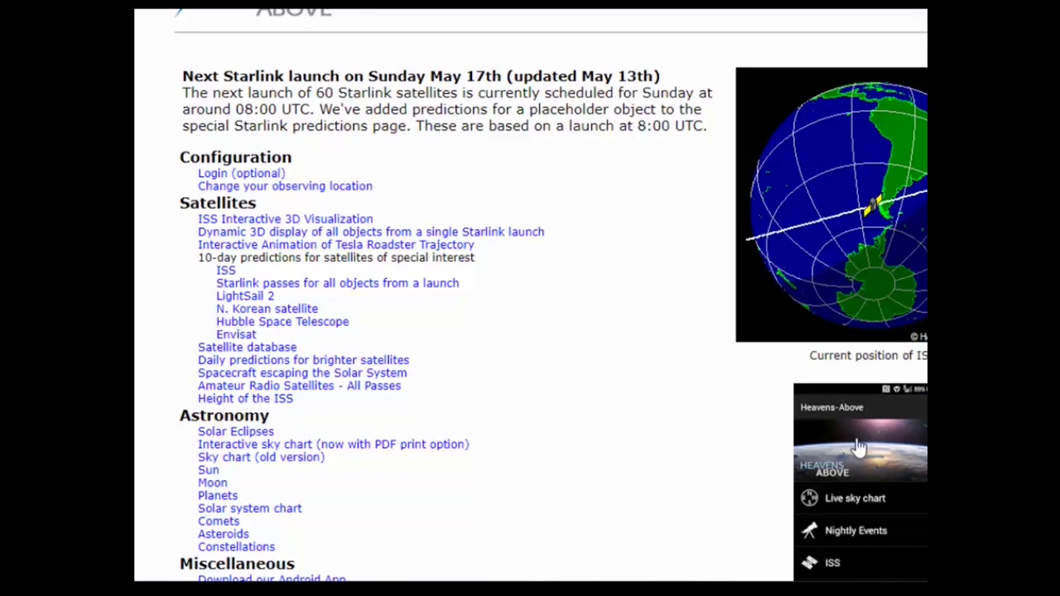
scroll(857, 443, down, 2)
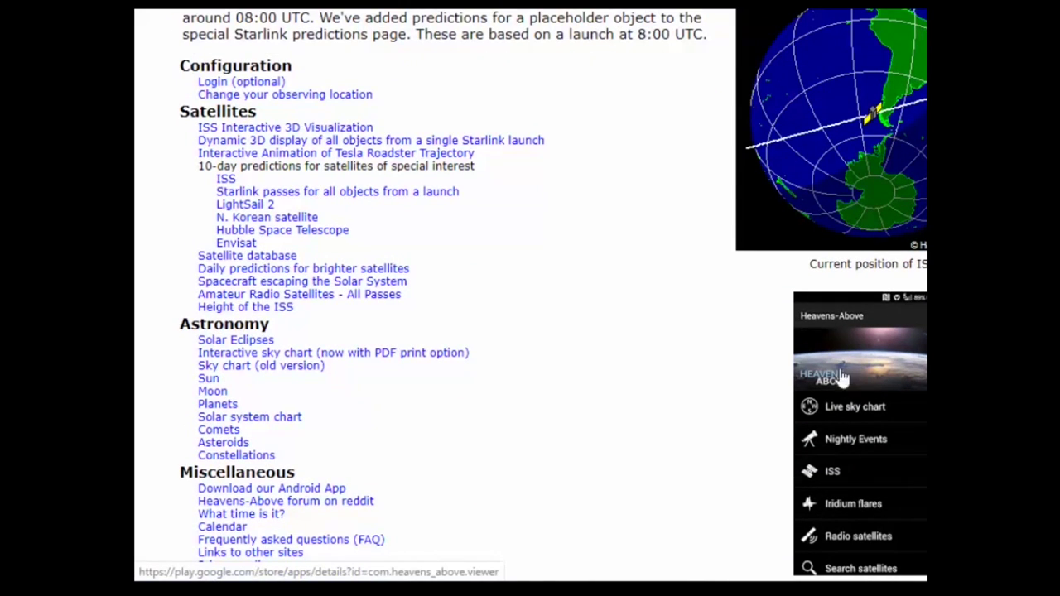
scroll(587, 398, up, 4)
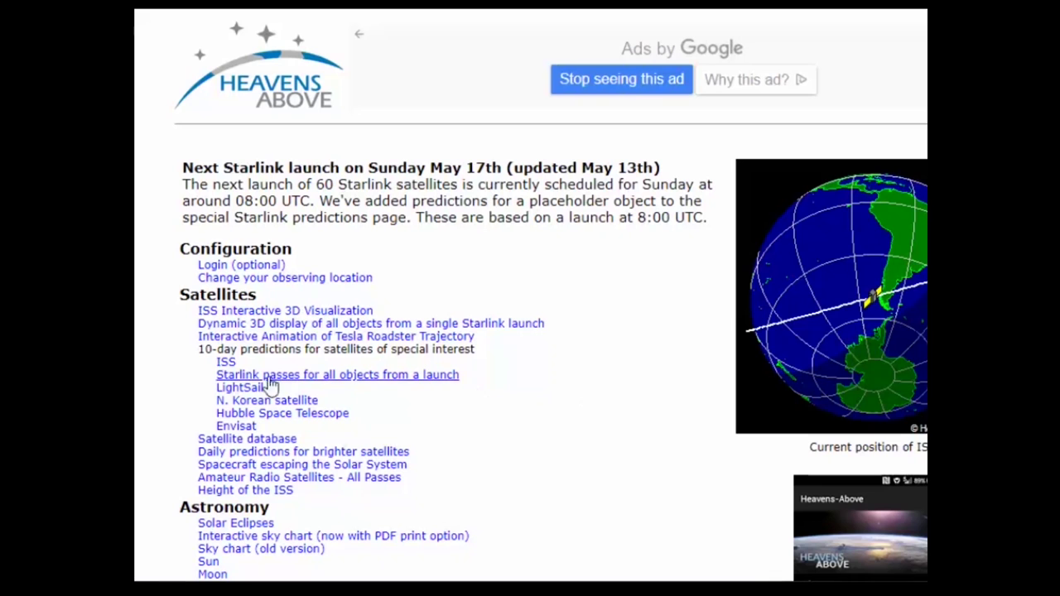
- Open the 10-day predictions for the ISS and review the visible passes by date, brightness and altitude
click(226, 364)
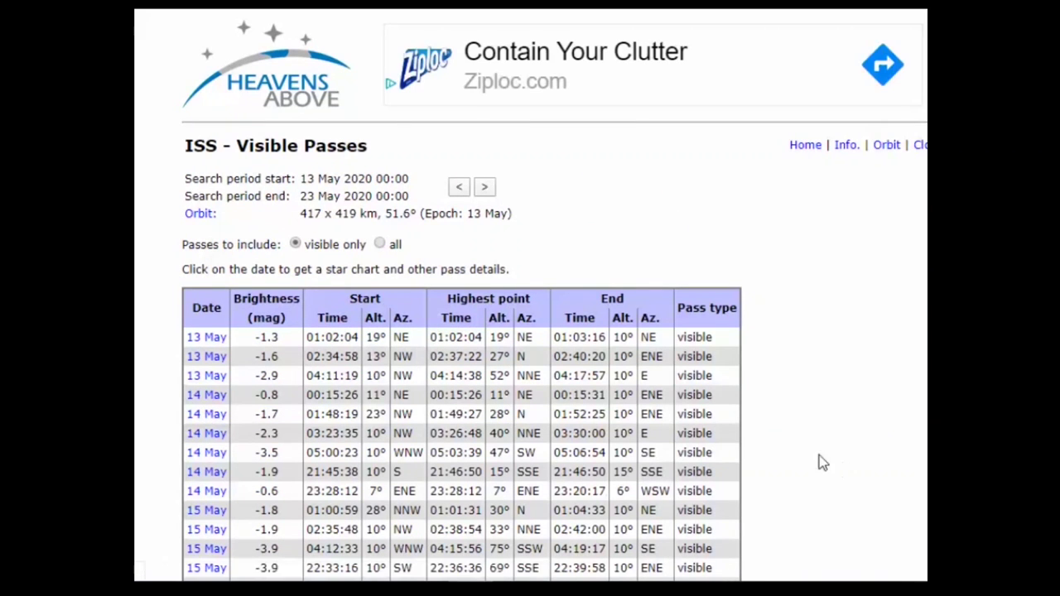
scroll(783, 379, down, 2)
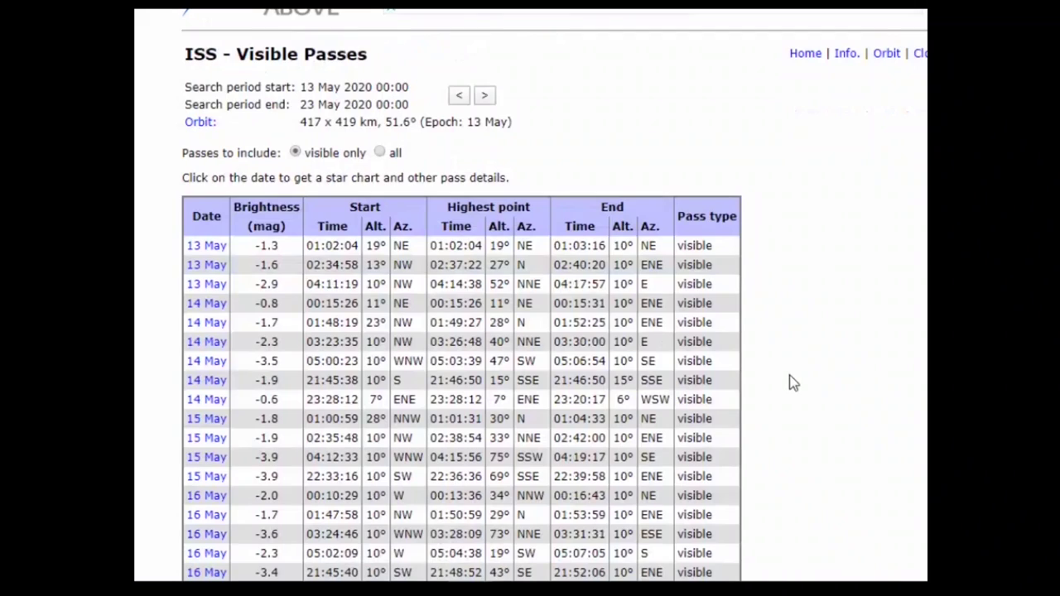
scroll(795, 382, up, 2)
scroll(796, 379, down, 8)
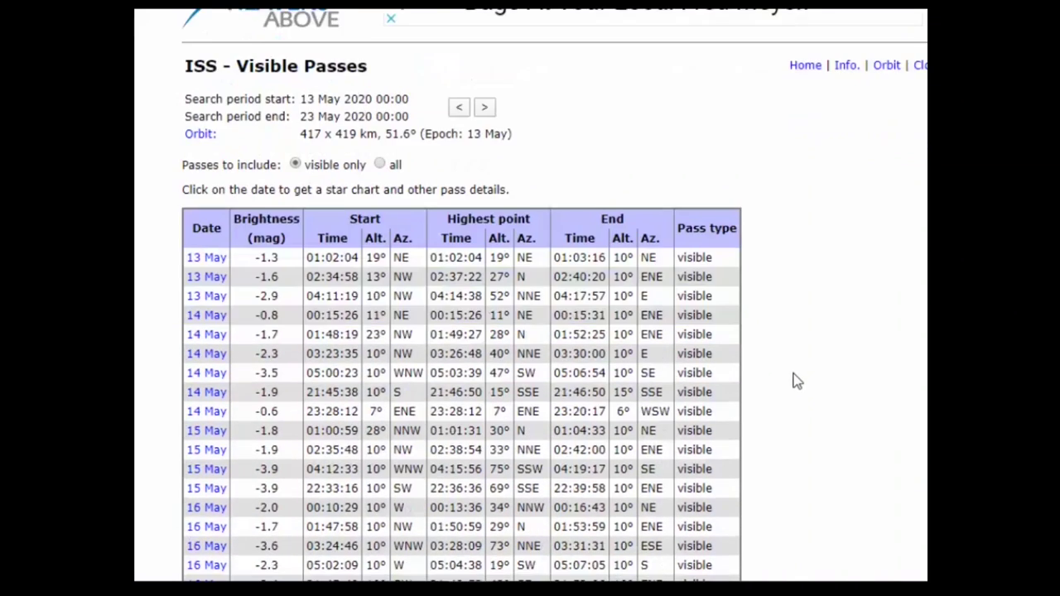
scroll(779, 345, up, 6)
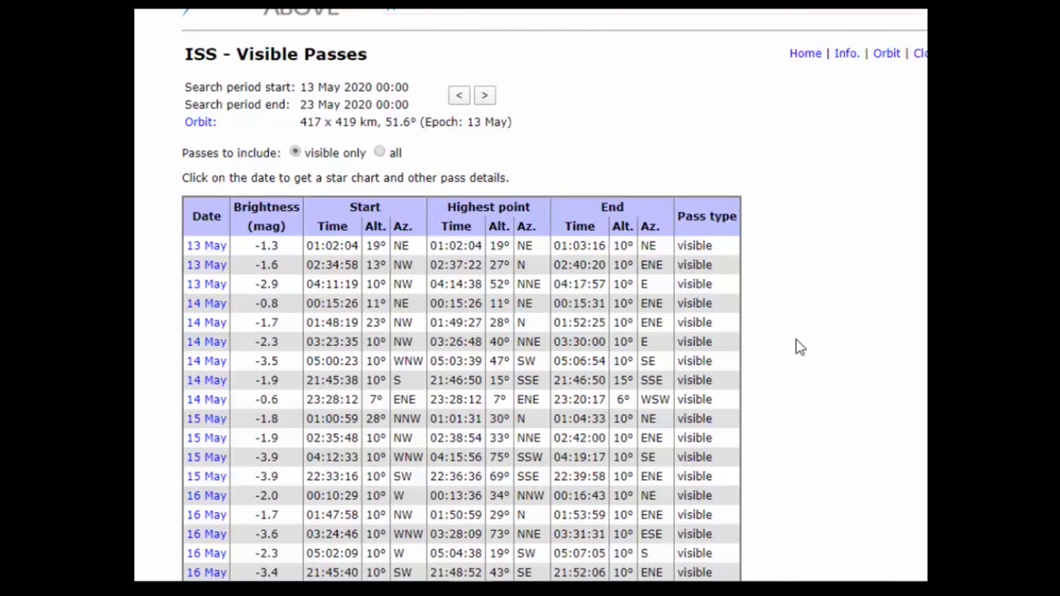
scroll(796, 339, down, 1)
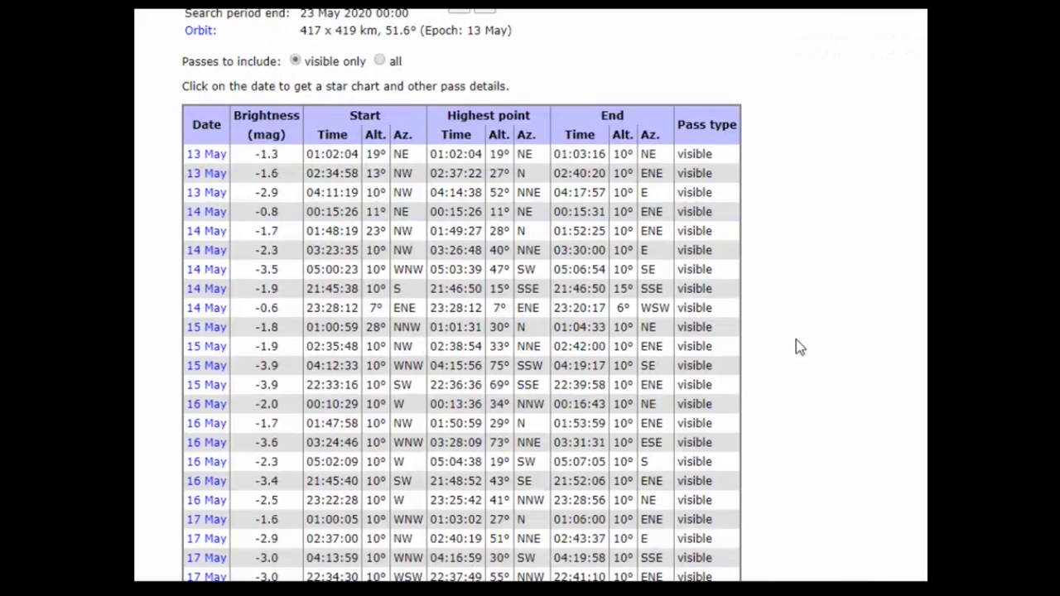
scroll(796, 339, down, 1)
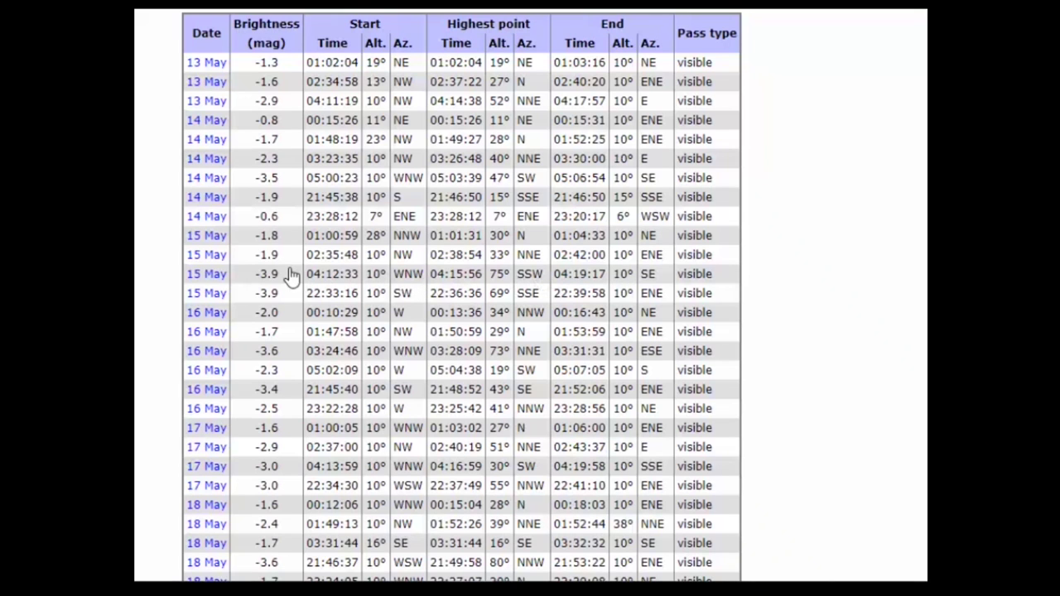
- Open the pass details for the 15 May ISS pass starting at 04:12:33 and trace its path across the star chart
click(214, 278)
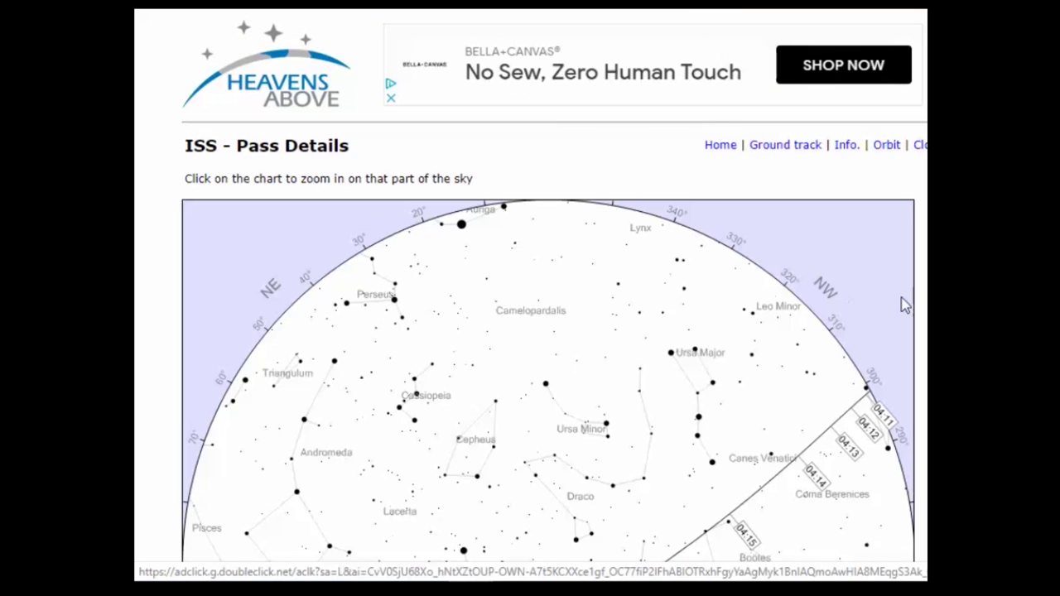
scroll(904, 304, down, 2)
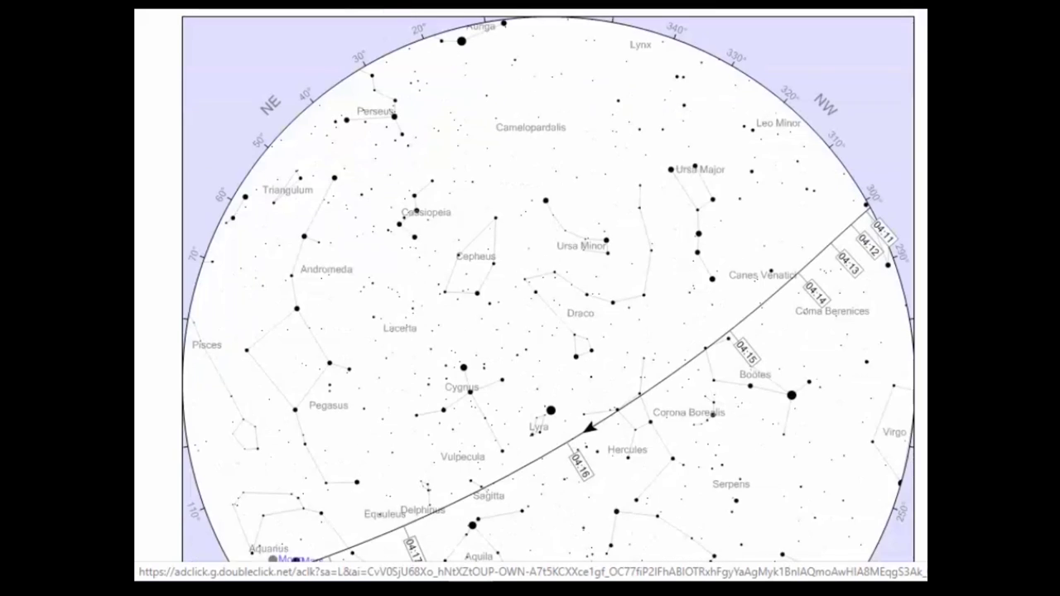
scroll(793, 203, down, 1)
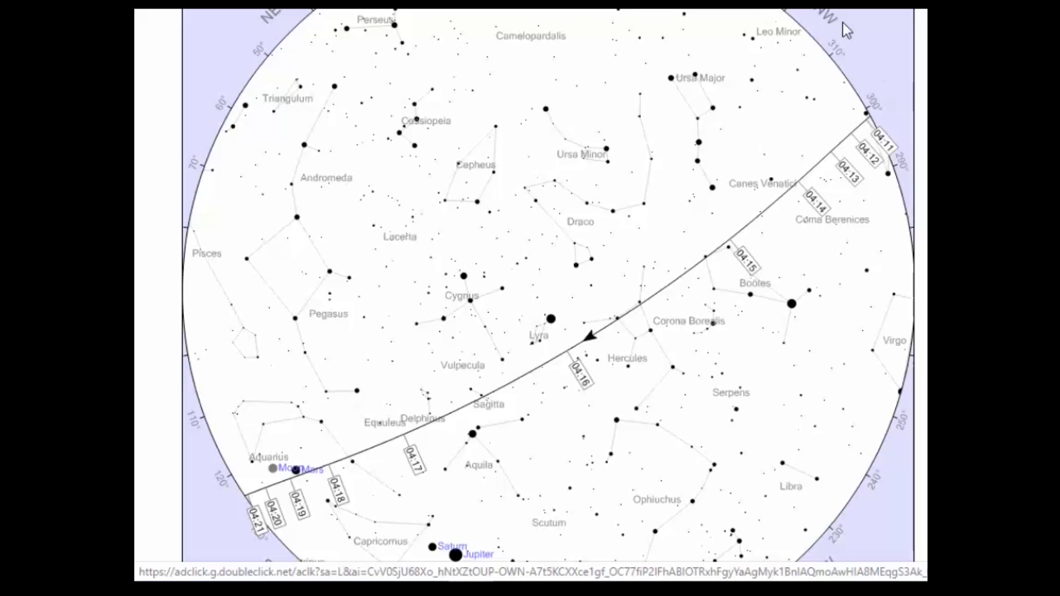
scroll(874, 55, up, 2)
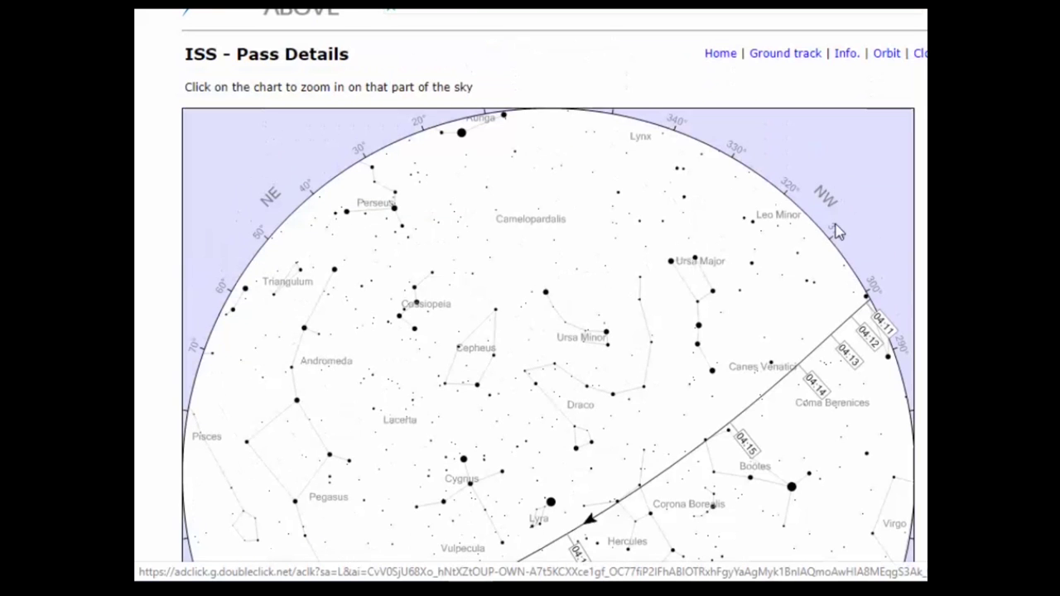
scroll(719, 298, down, 2)
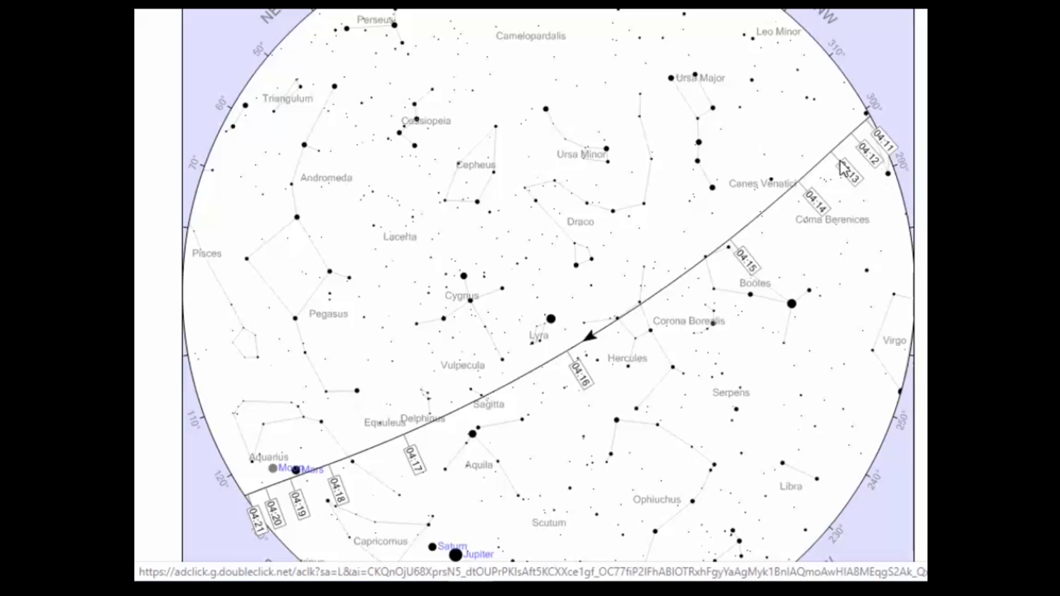
scroll(845, 167, up, 1)
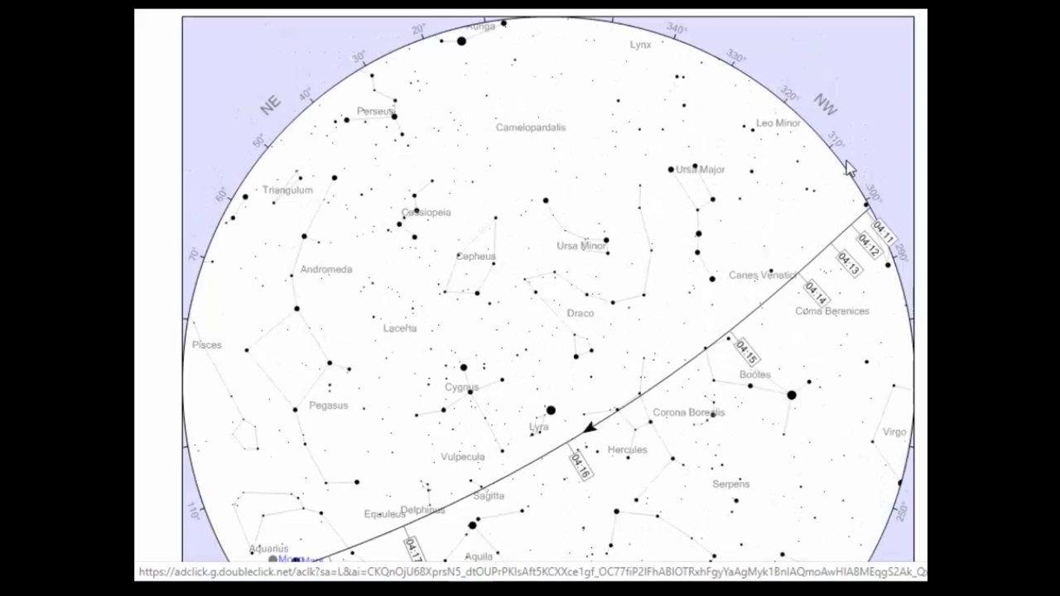
scroll(846, 168, down, 2)
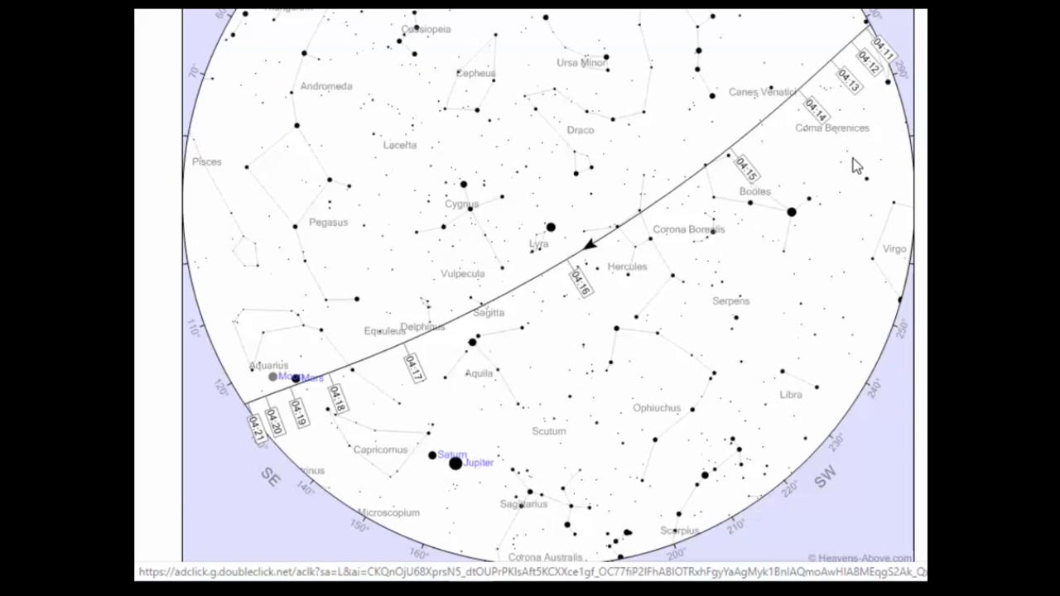
scroll(856, 165, up, 2)
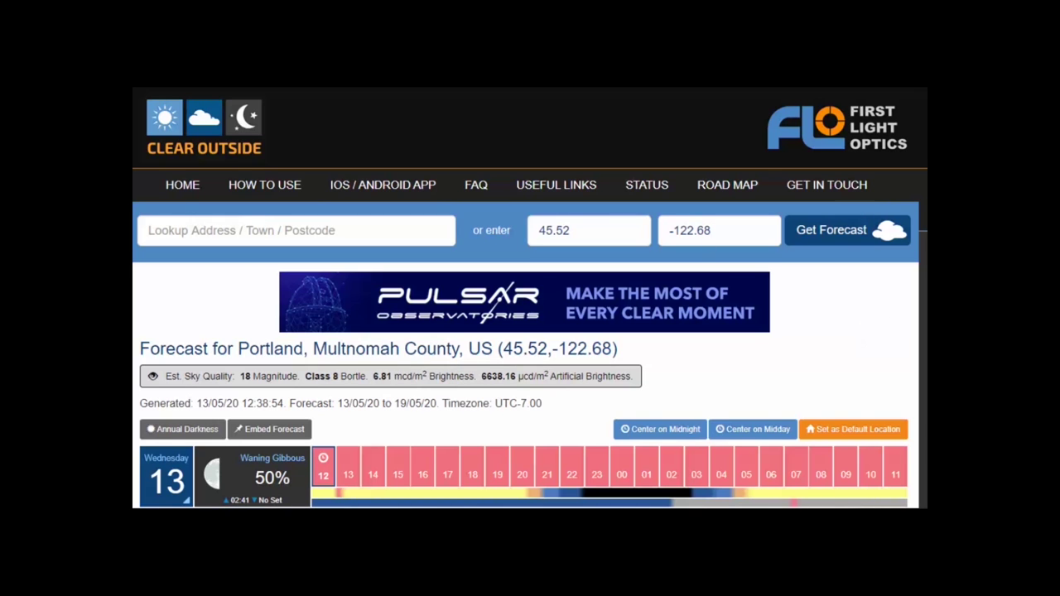
- On Clear Outside, review the daily and hourly sky forecast for Portland from Wednesday 13 to Tuesday 19
scroll(925, 289, down, 4)
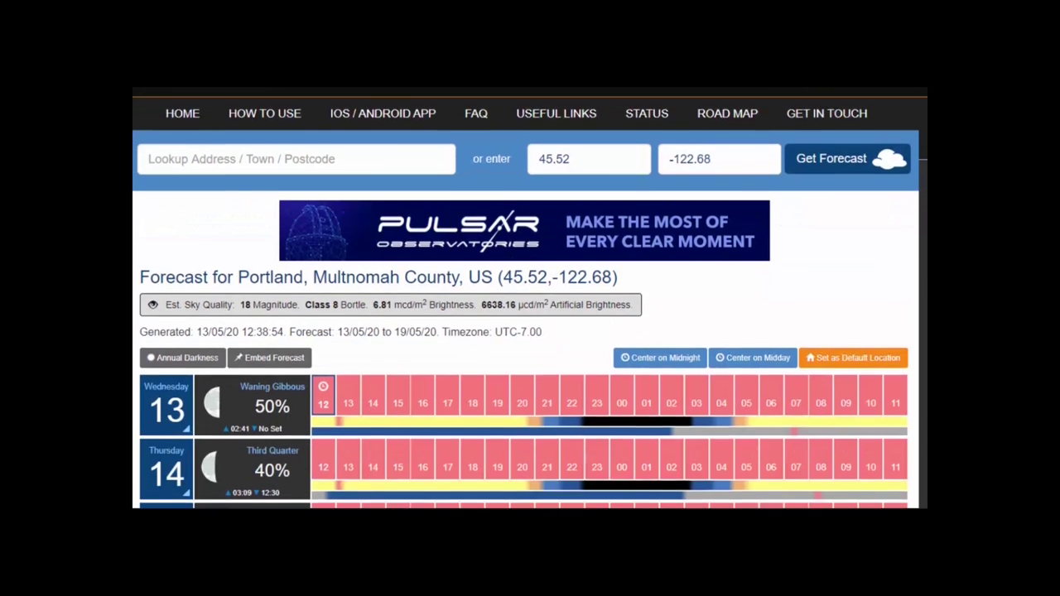
scroll(524, 298, down, 2)
scroll(525, 298, up, 3)
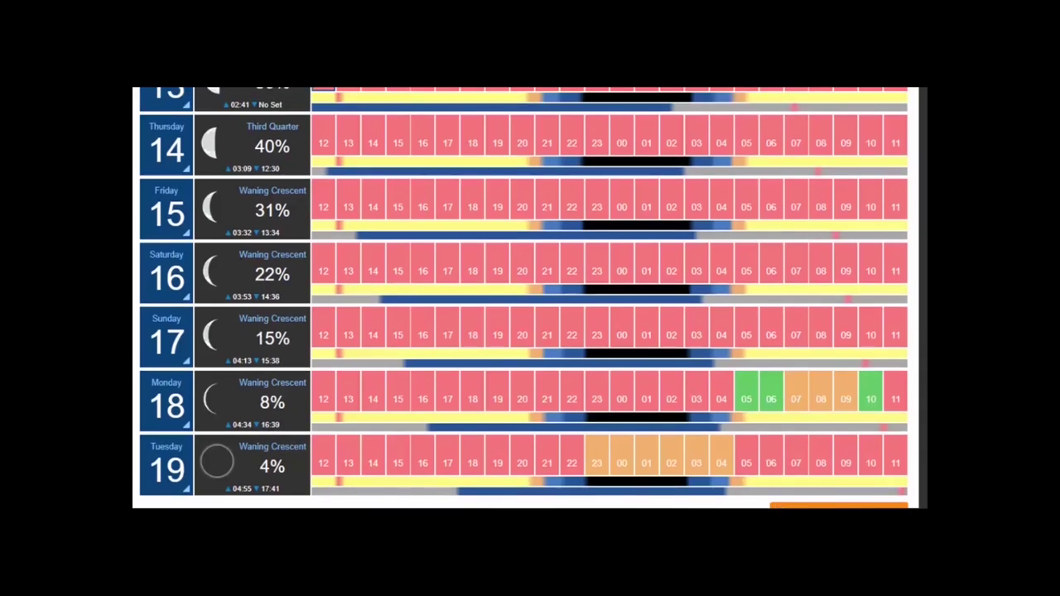
scroll(524, 299, down, 1)
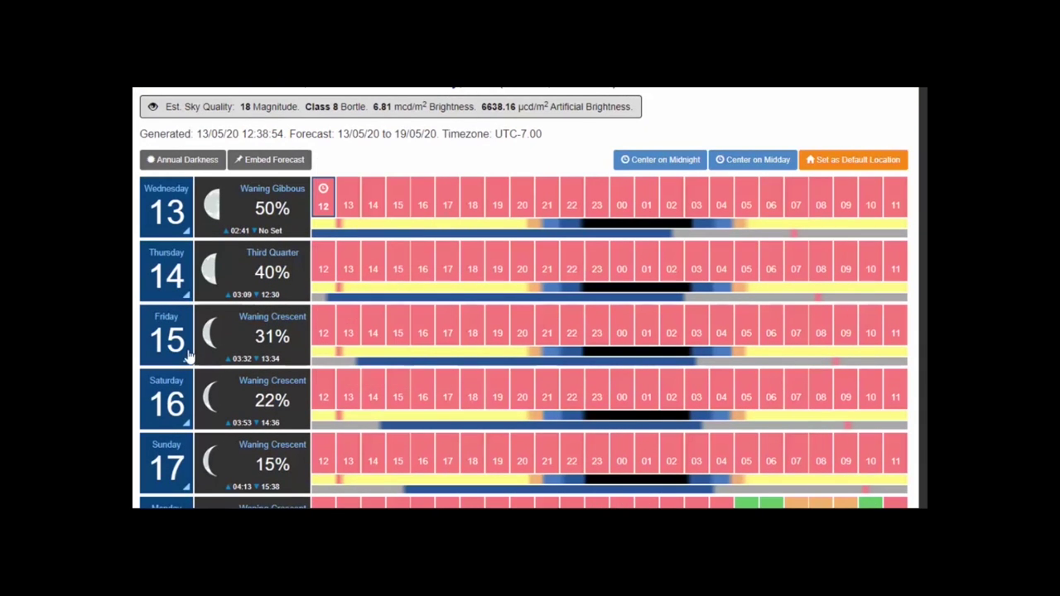
- Compare the hourly sky ratings for the nights around Friday 15 with those for Monday 18 and Tuesday 19
mouse_move(271, 330)
scroll(655, 335, down, 3)
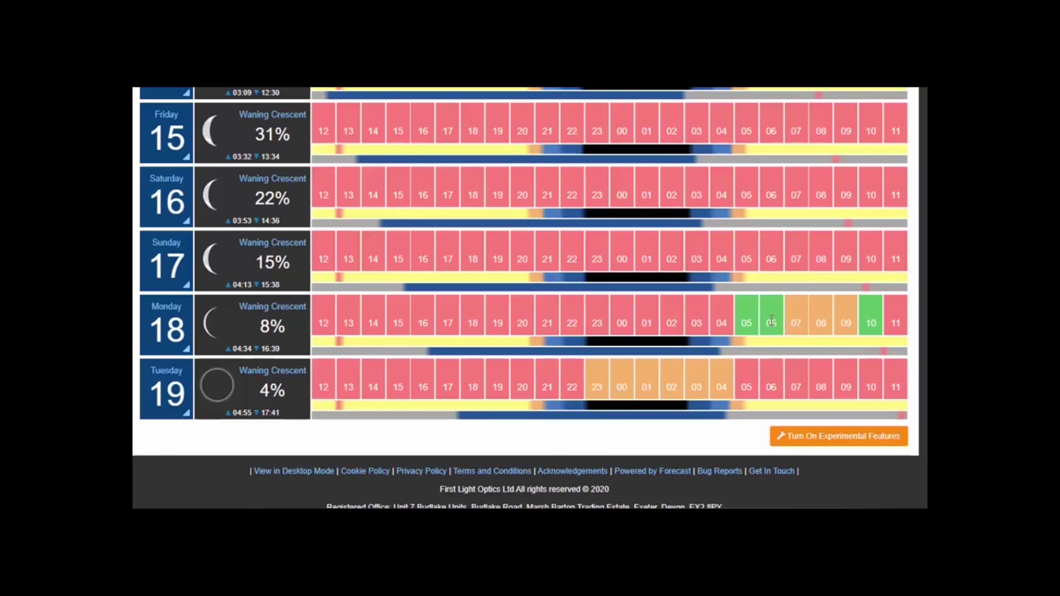
scroll(818, 323, up, 3)
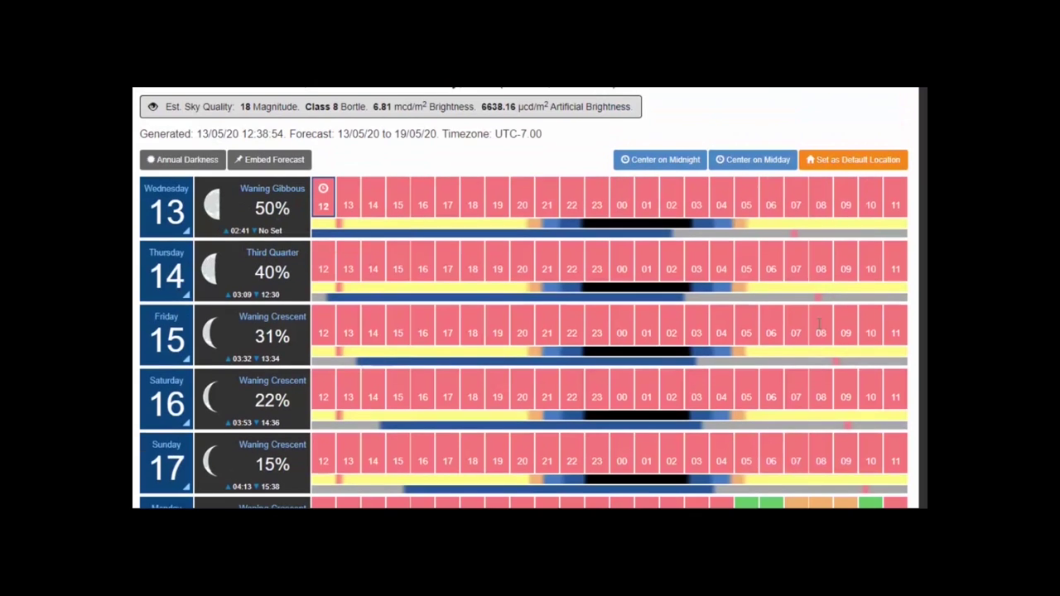
scroll(820, 323, down, 3)
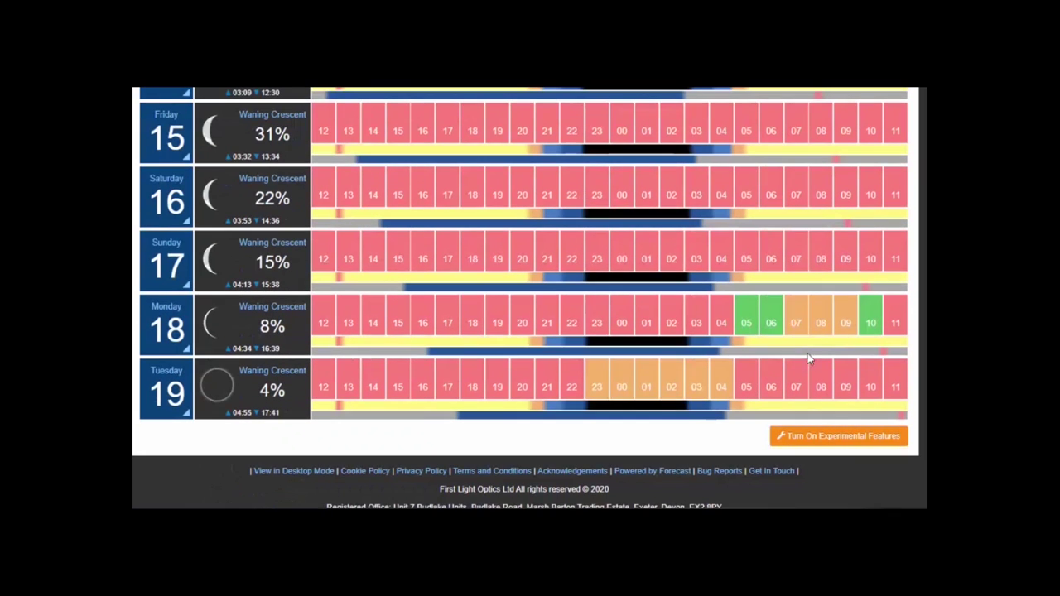
scroll(818, 327, up, 3)
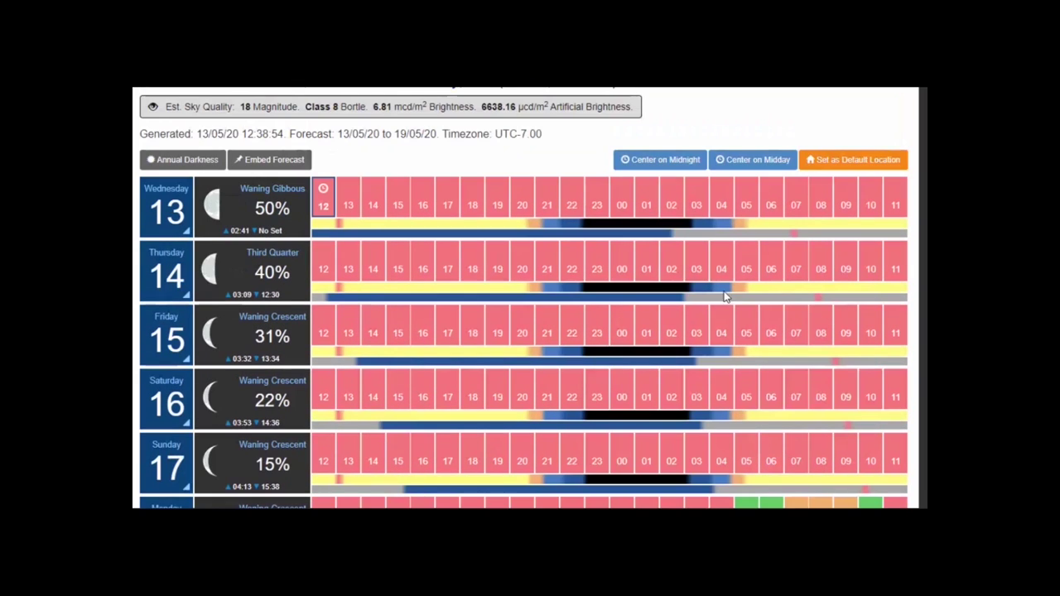
- Center the forecast timeline on midday and review the hourly ratings from Wednesday 13 to Tuesday 19
mouse_move(593, 240)
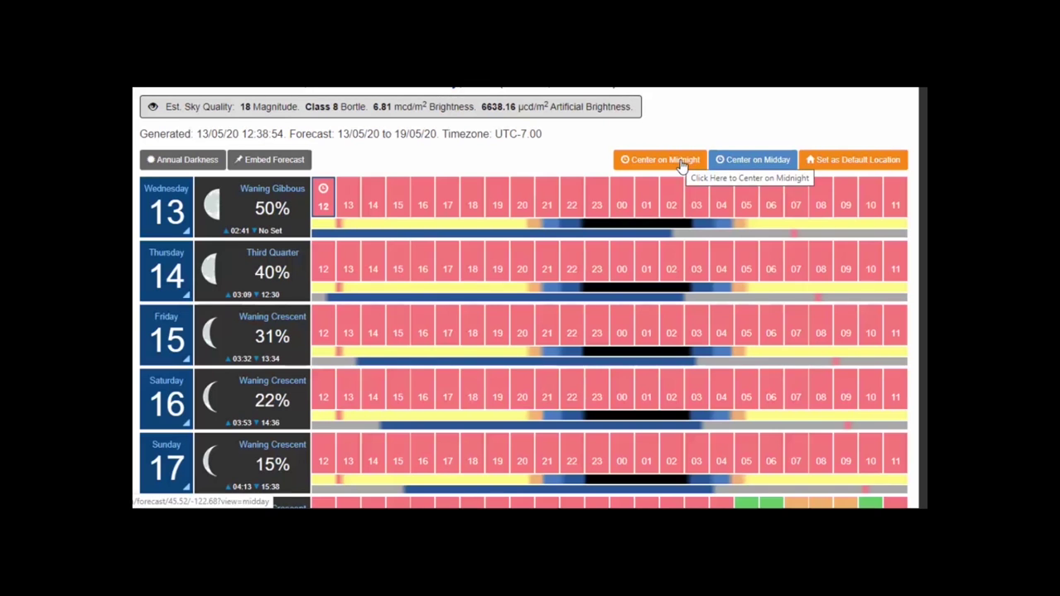
click(733, 164)
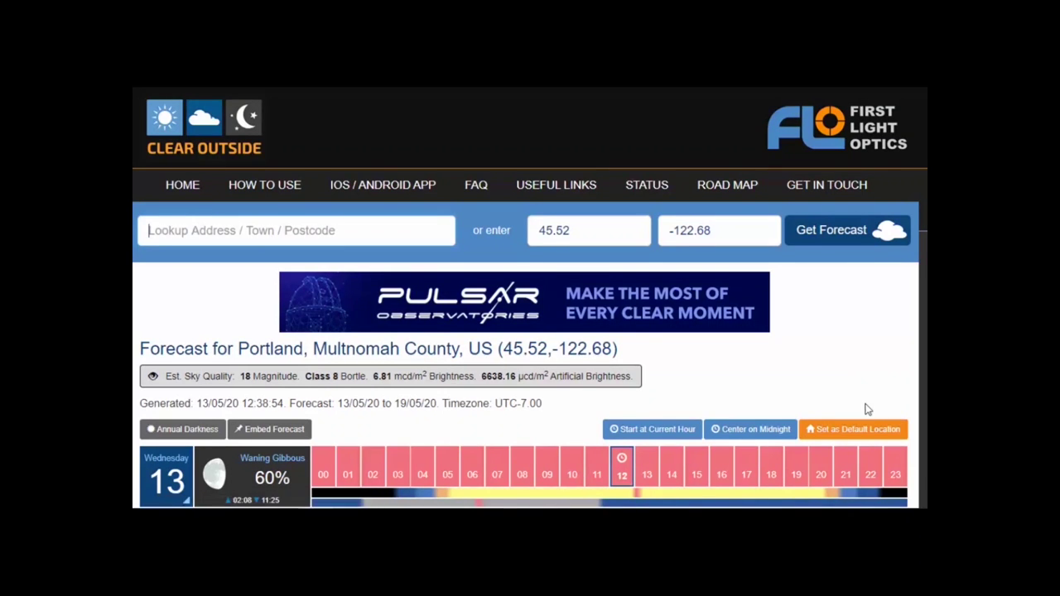
scroll(866, 401, down, 3)
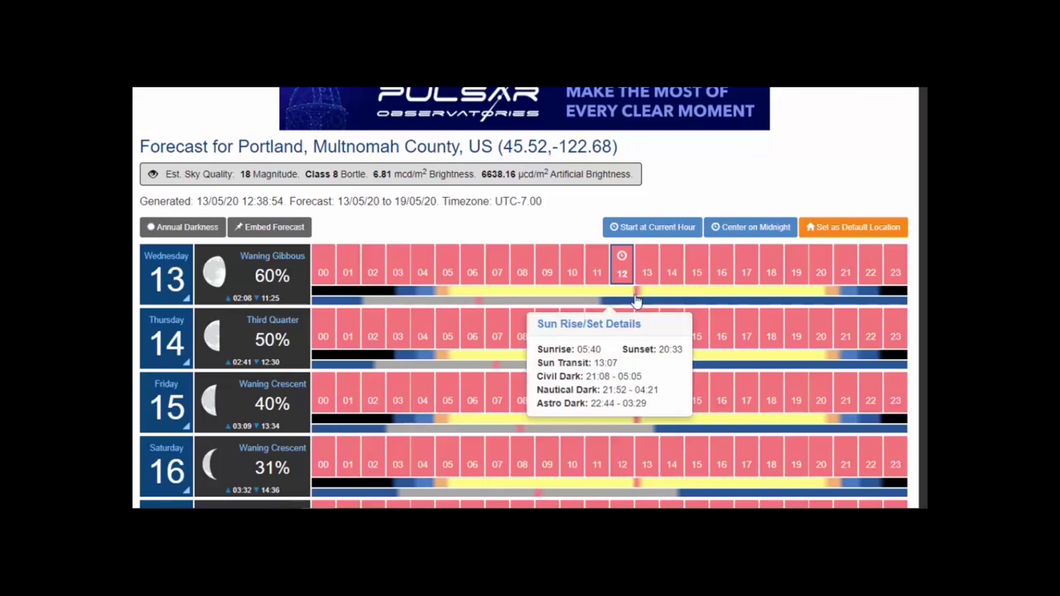
scroll(654, 319, down, 3)
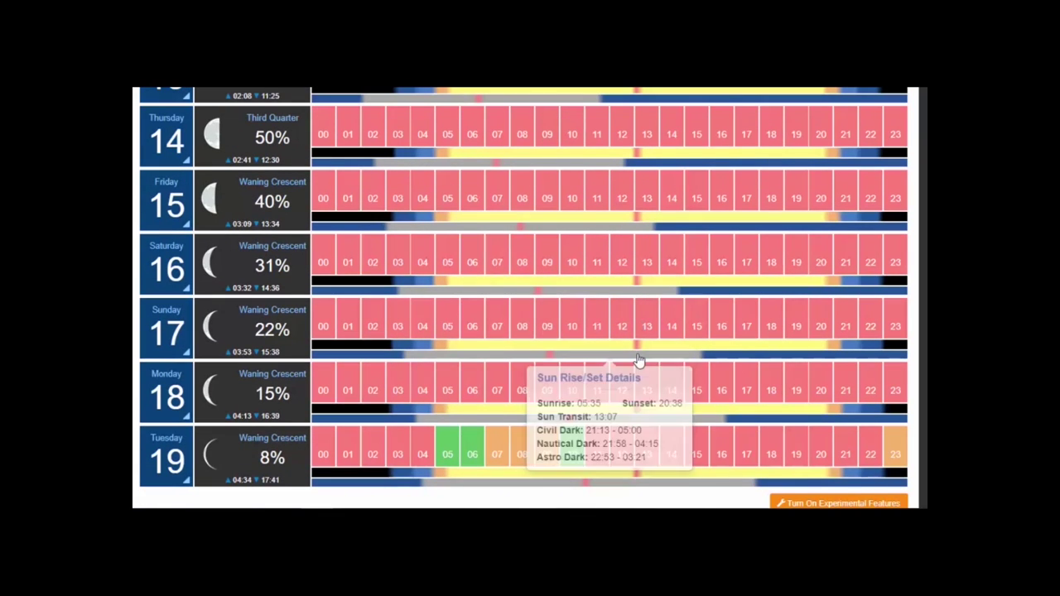
scroll(694, 329, up, 4)
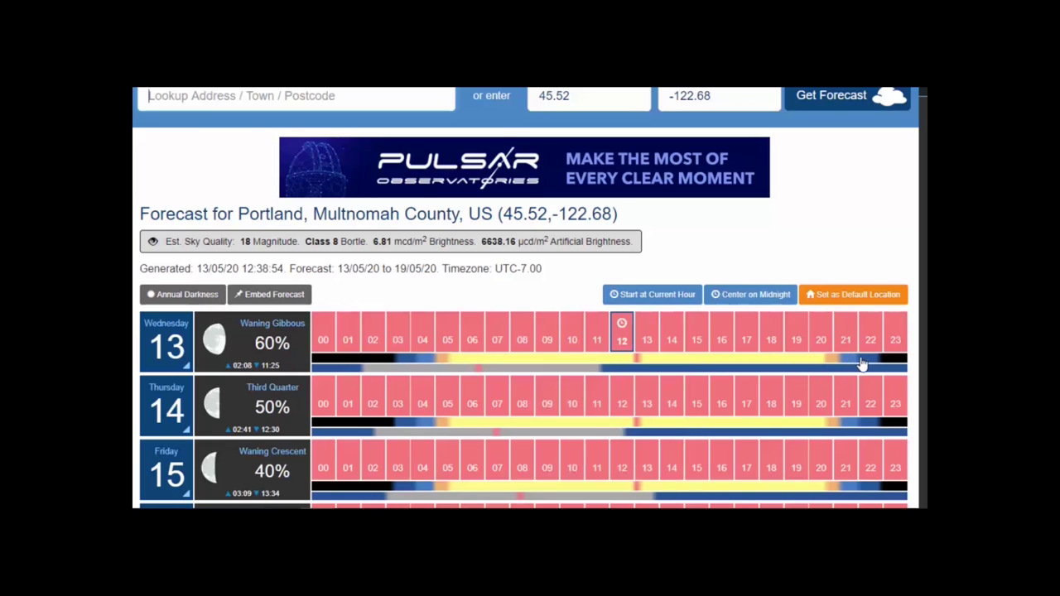
- Expand the detailed hourly forecast for Friday 15 and shrink the page so more of its rows fit
scroll(862, 362, down, 2)
click(184, 343)
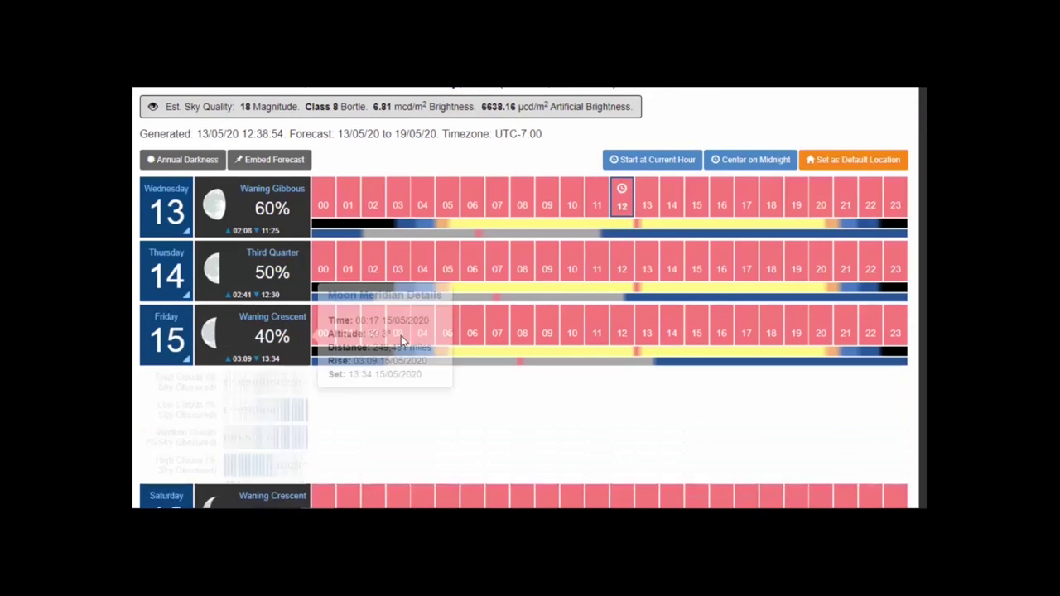
scroll(265, 151, down, 3)
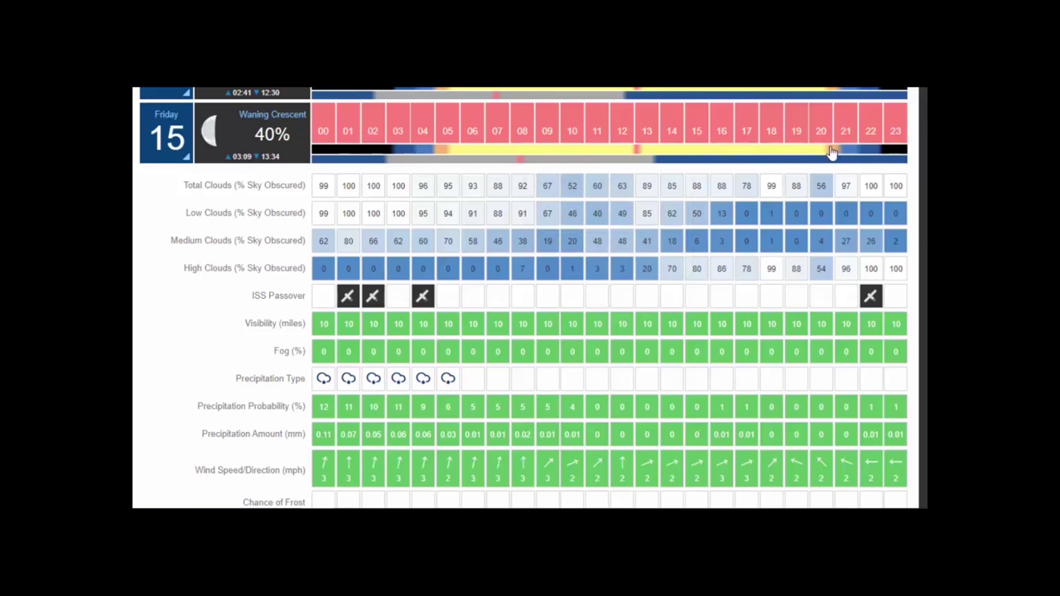
scroll(832, 153, down, 1)
scroll(832, 154, up, 1)
key(ctrl+minus)
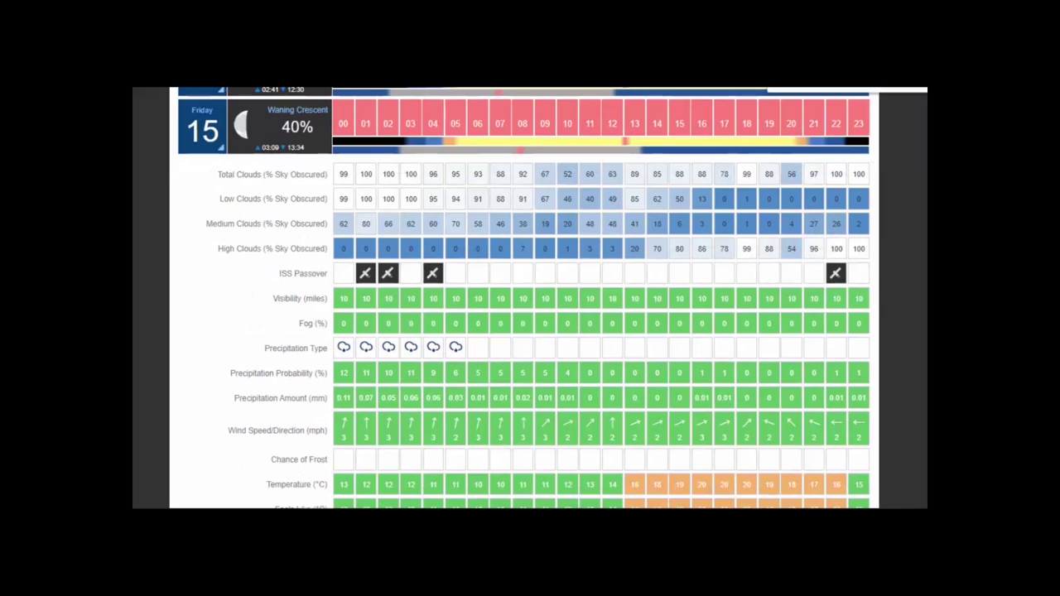
key(ctrl+minus)
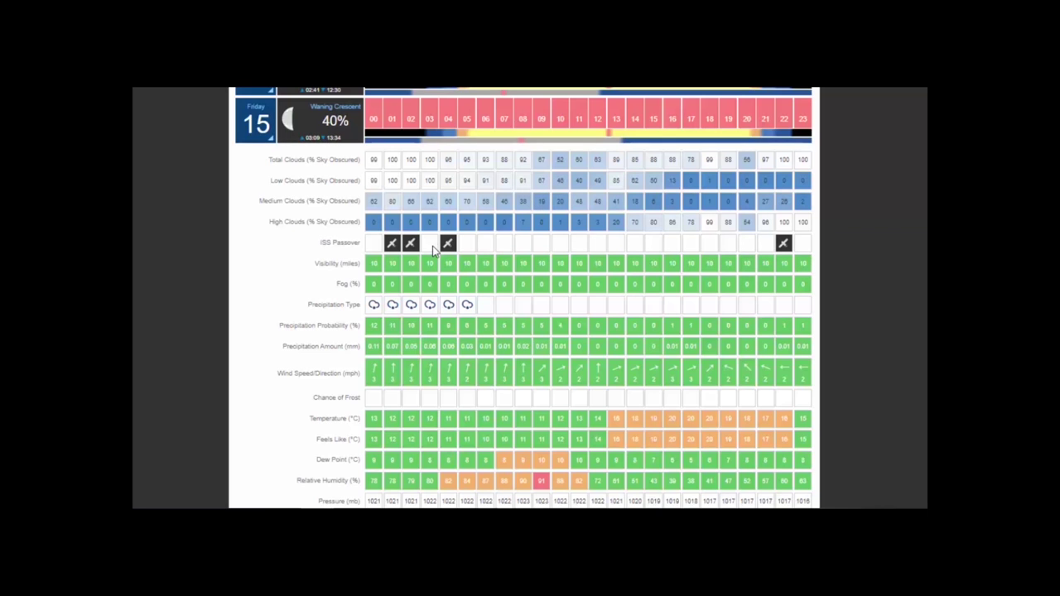
- Check the 02:00 and 04:00 ISS passovers on Friday 15 against the cloud, precipitation, wind and humidity rows
mouse_move(412, 247)
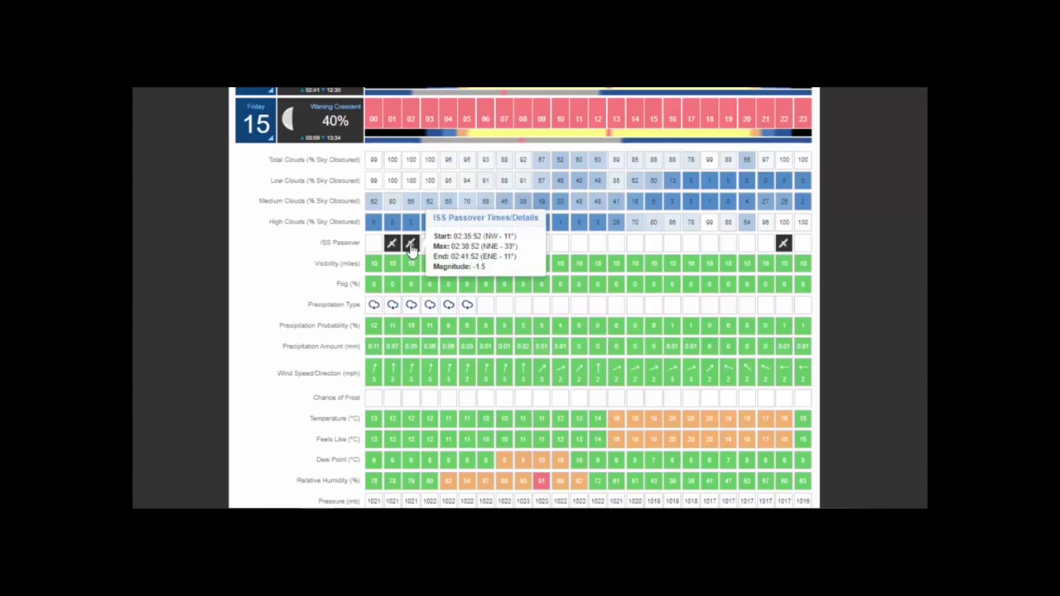
mouse_move(447, 243)
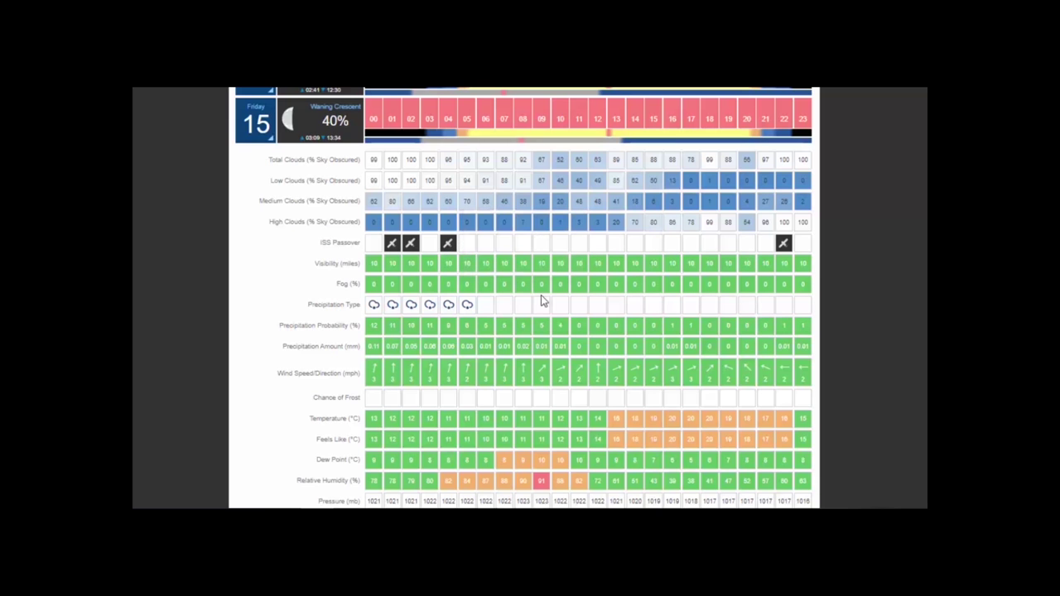
scroll(541, 297, down, 1)
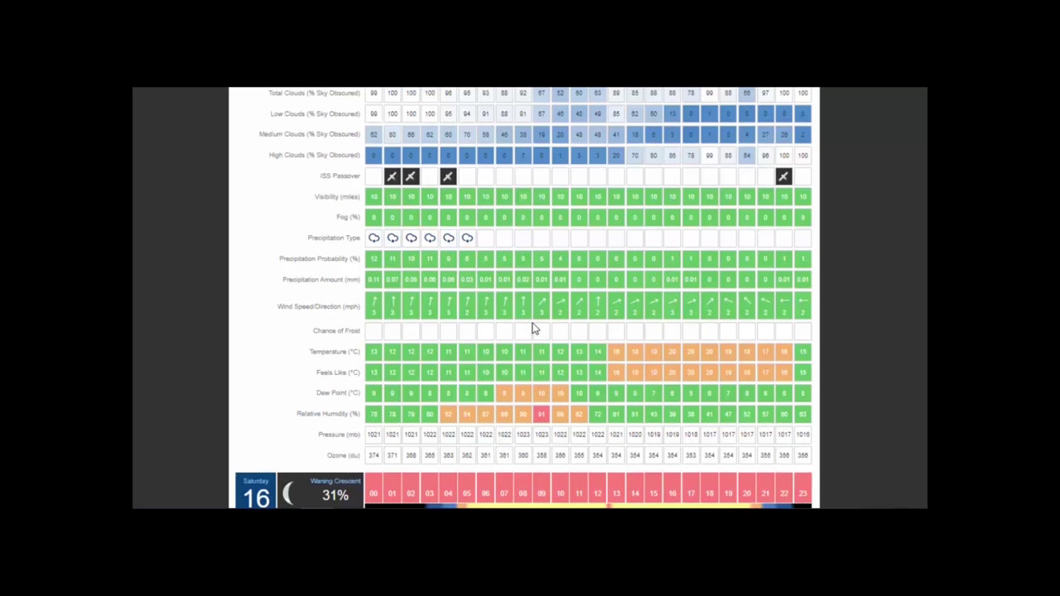
scroll(534, 328, up, 1)
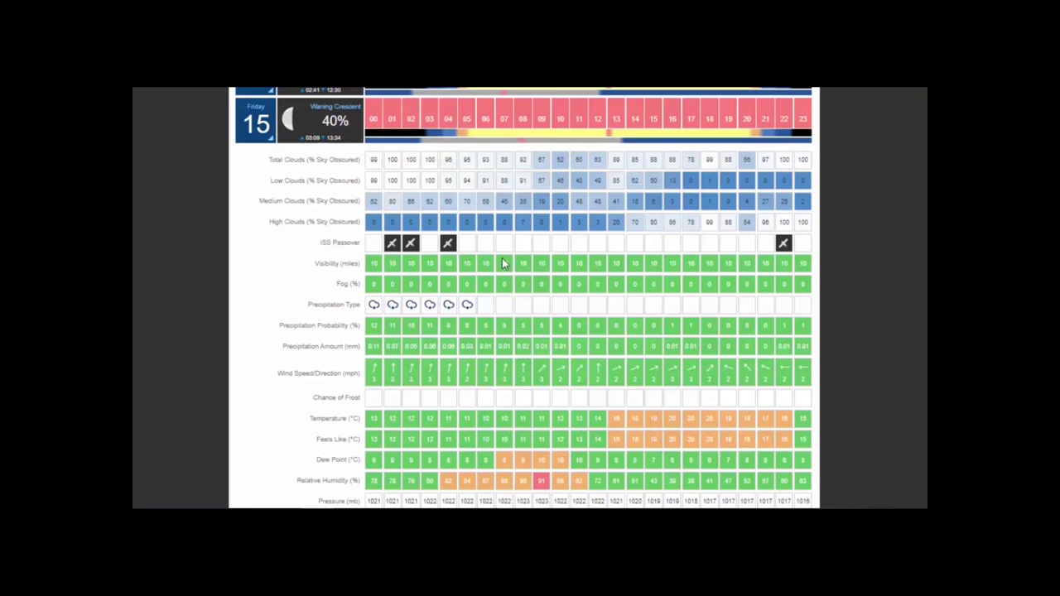
scroll(539, 331, up, 2)
scroll(605, 264, up, 3)
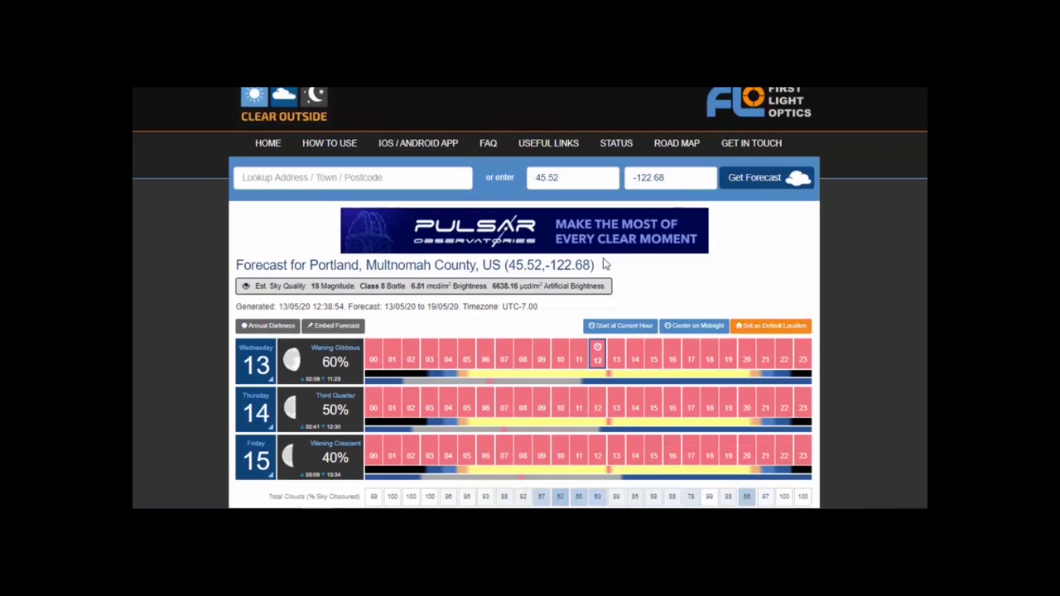
scroll(658, 285, down, 6)
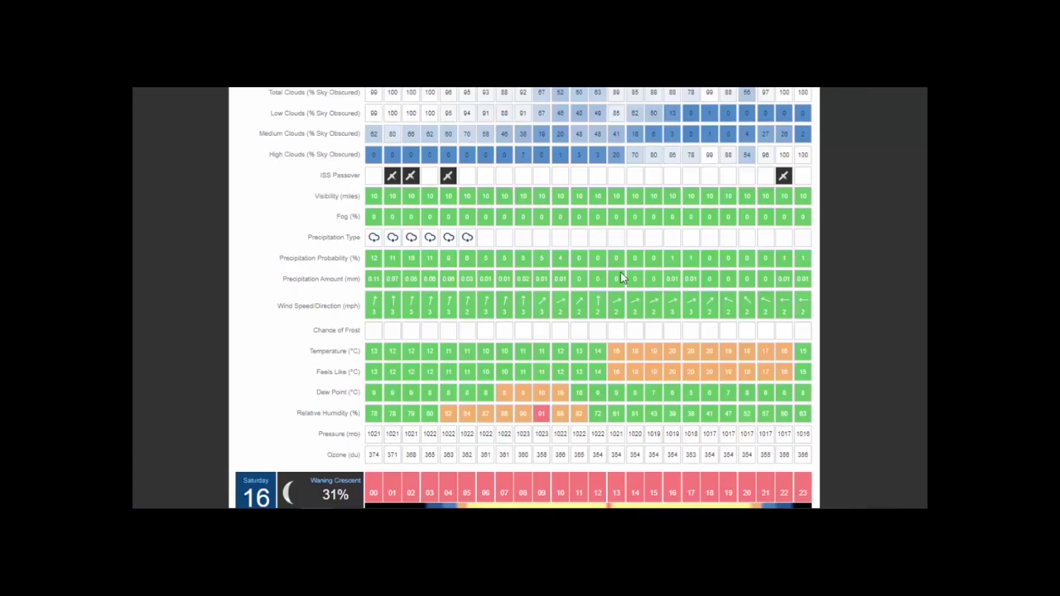
- Compare the times, altitudes and magnitudes of the 04:00 and 22:00 ISS passovers on Friday 15
mouse_move(451, 185)
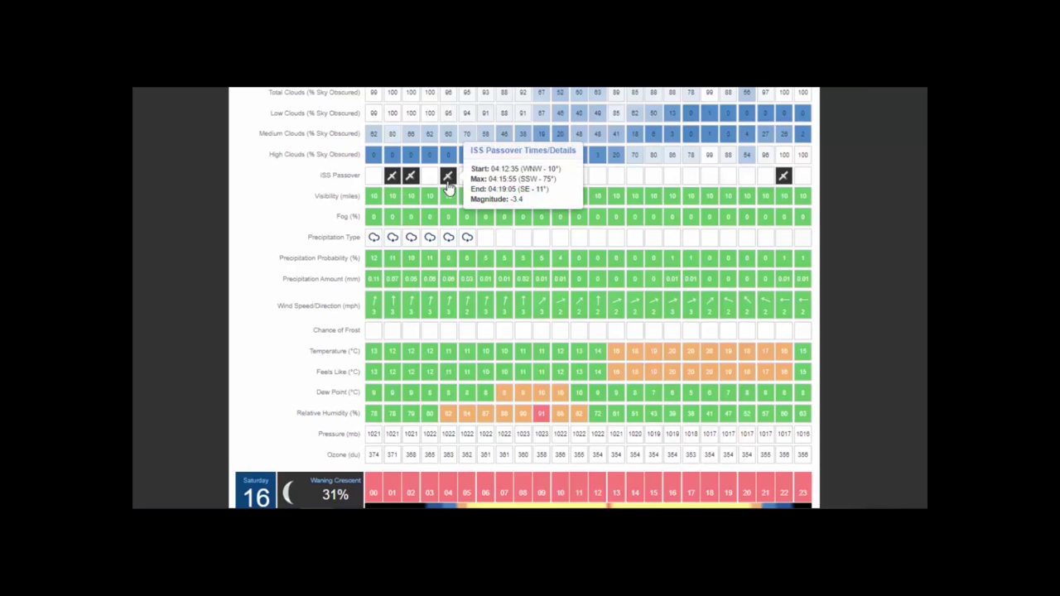
mouse_move(789, 181)
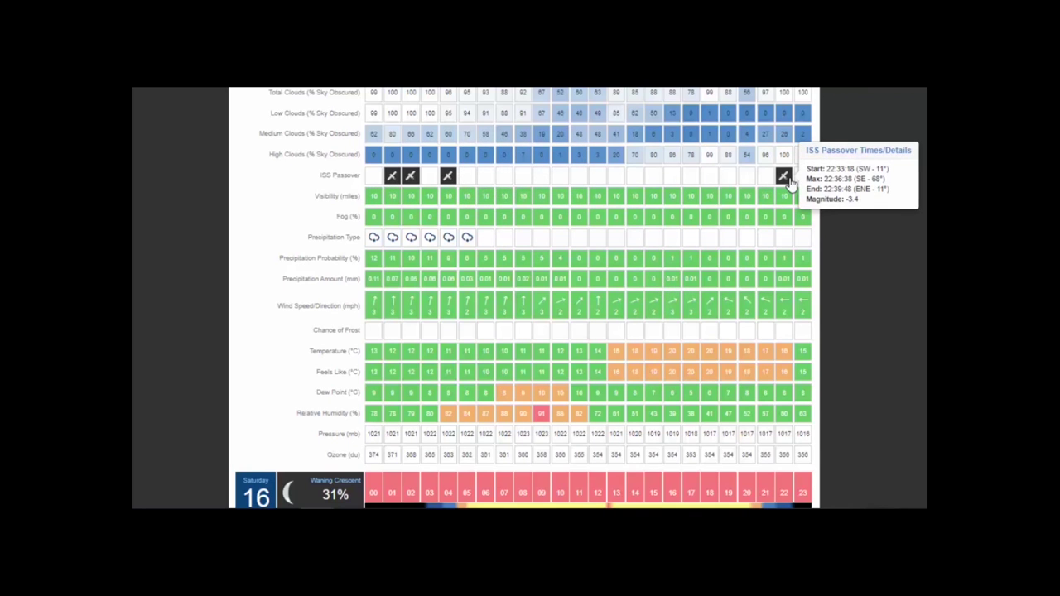
scroll(770, 199, up, 1)
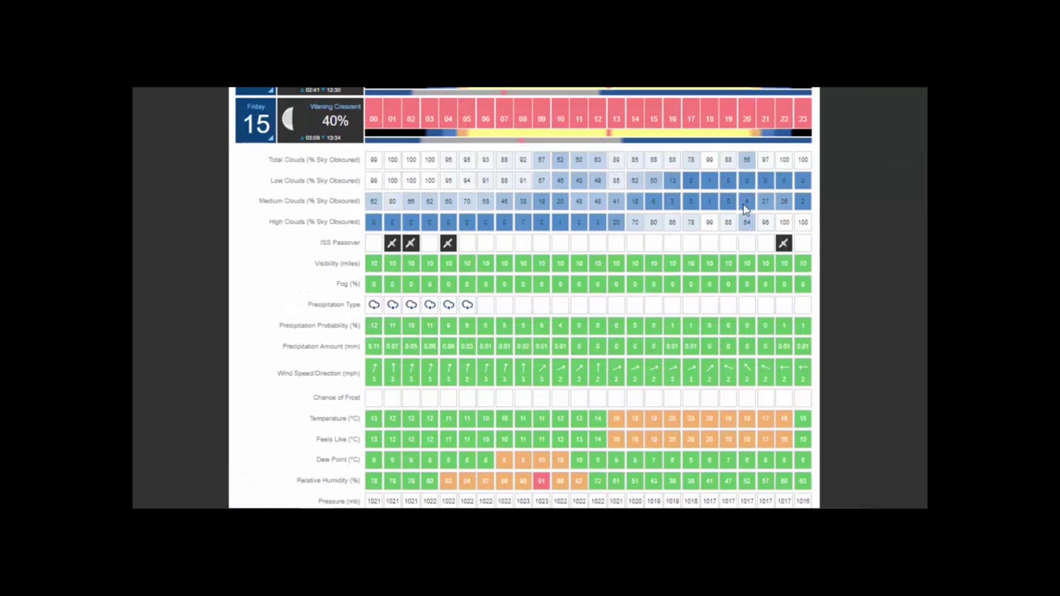
click(266, 126)
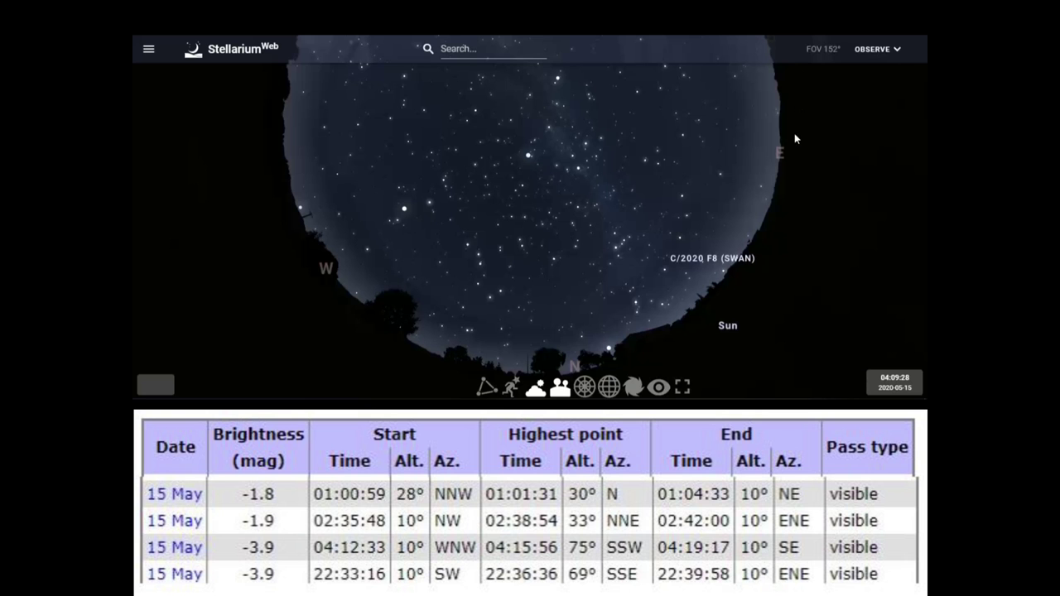
- In Stellarium Web, turn the sky view to face north and display the constellation lines and names
drag(793, 137, 823, 249)
drag(546, 129, 545, 341)
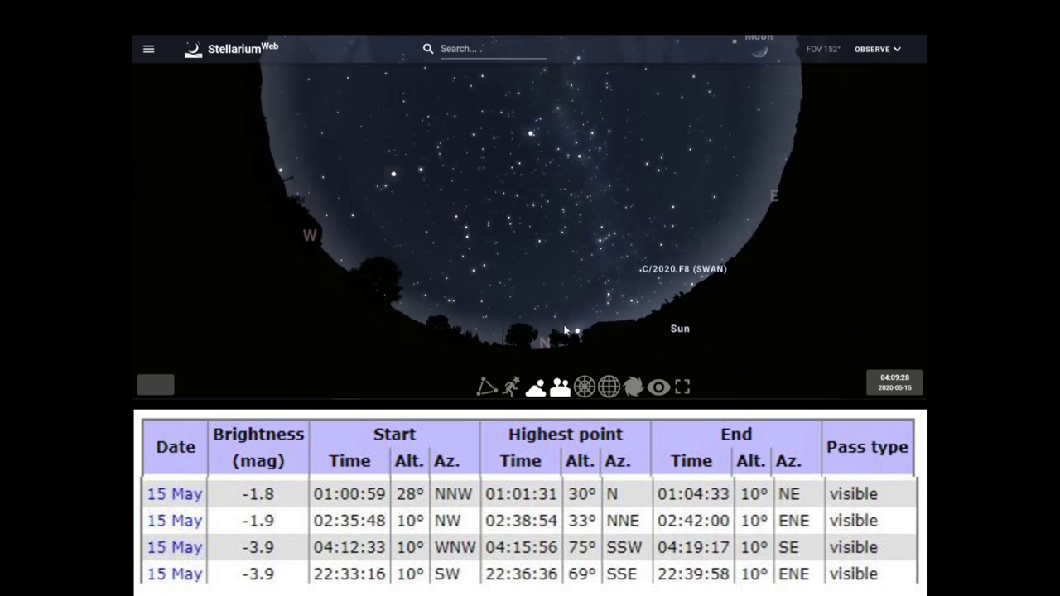
click(486, 386)
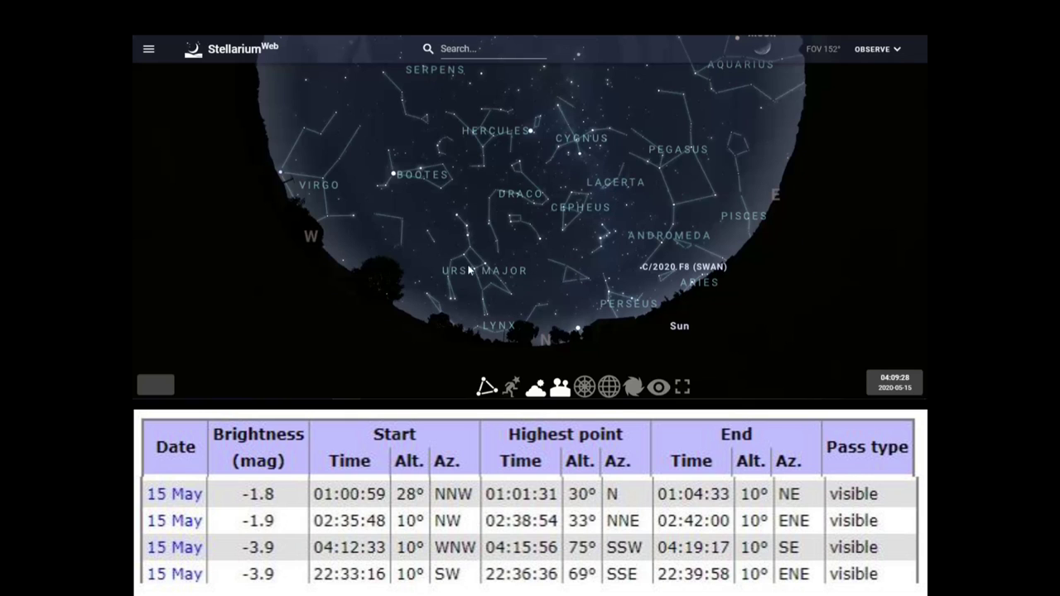
- Open the details of Polaris to identify the North Star and close them again
click(540, 239)
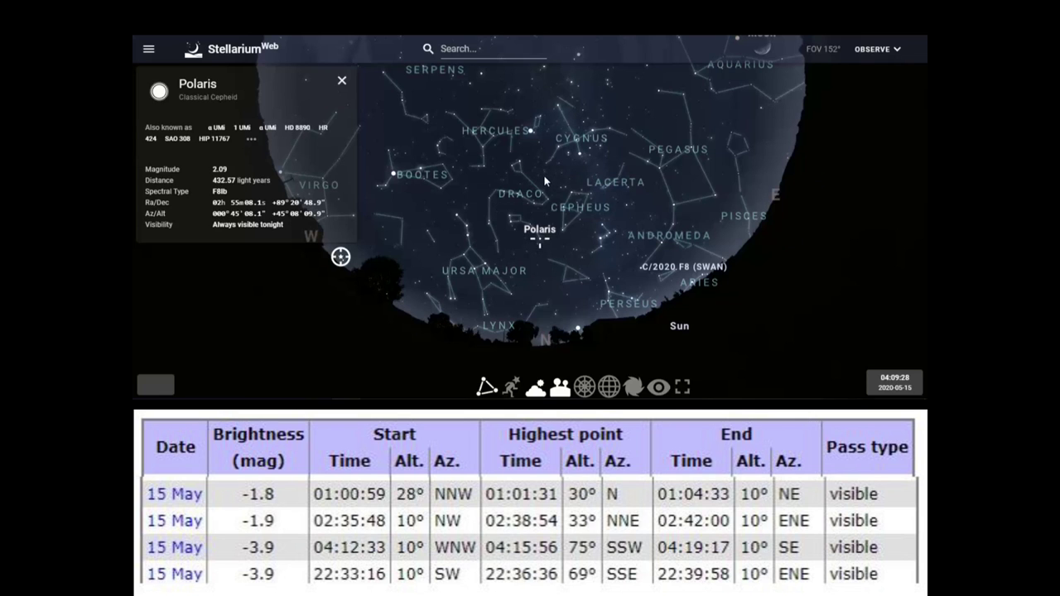
click(342, 80)
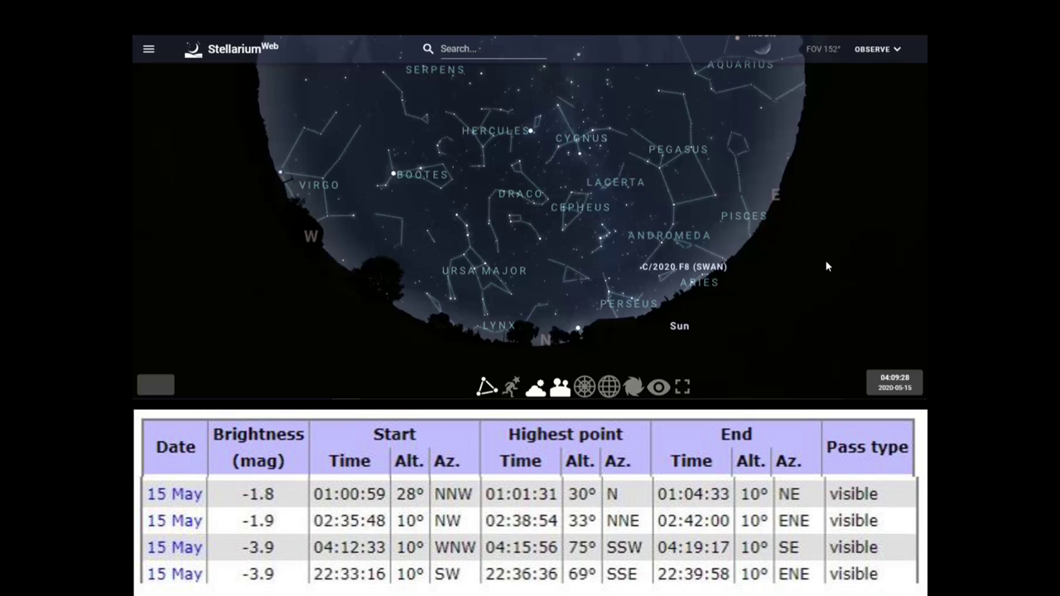
- Turn the sky view from the northern horizon round to the south and open the details of Vega
drag(816, 261, 816, 271)
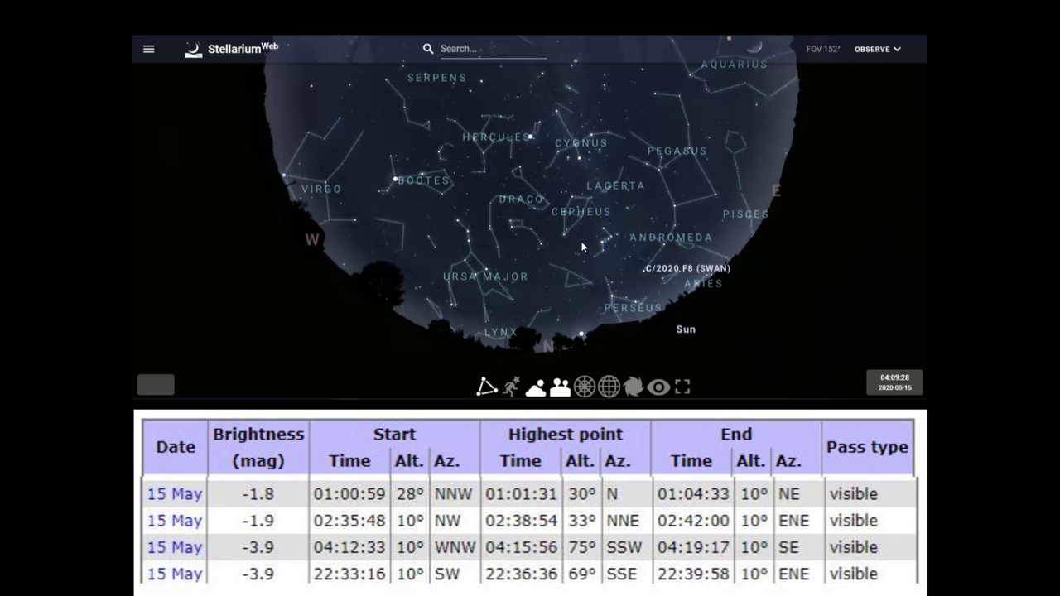
scroll(583, 247, up, 2)
scroll(583, 247, down, 4)
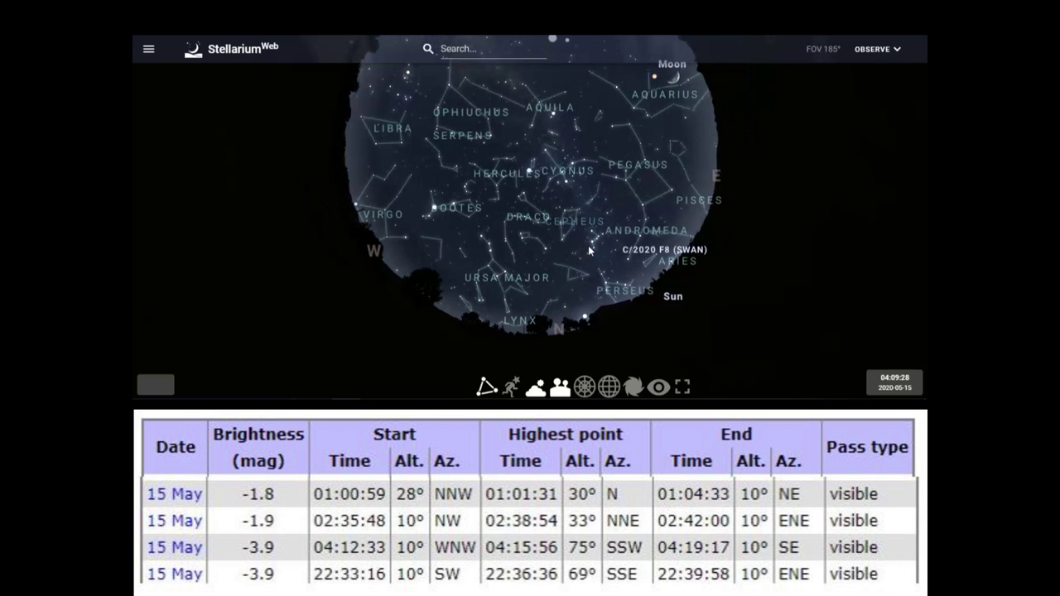
drag(530, 276, 526, 285)
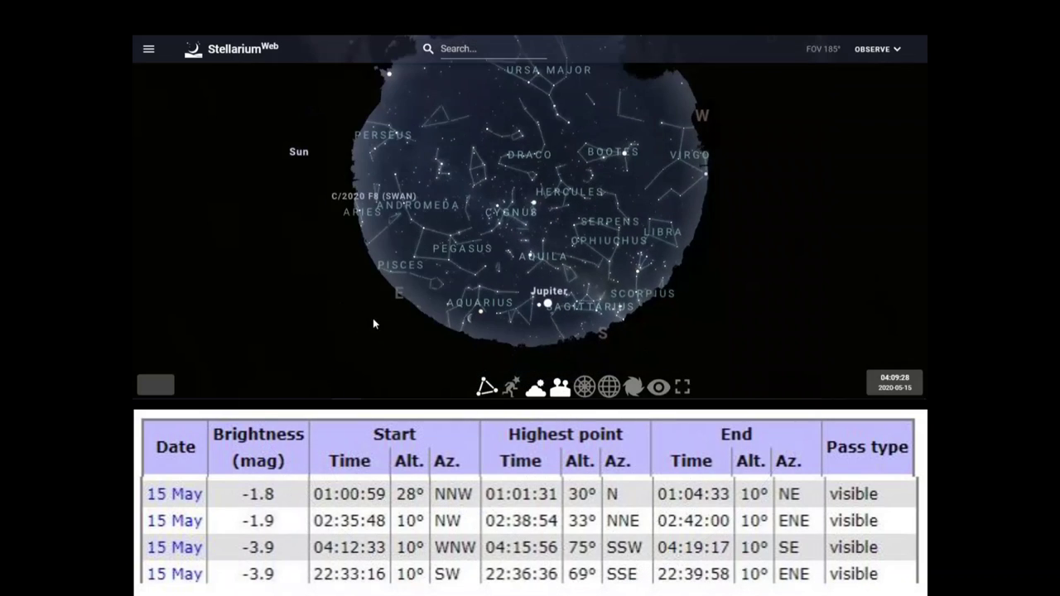
drag(279, 213, 326, 296)
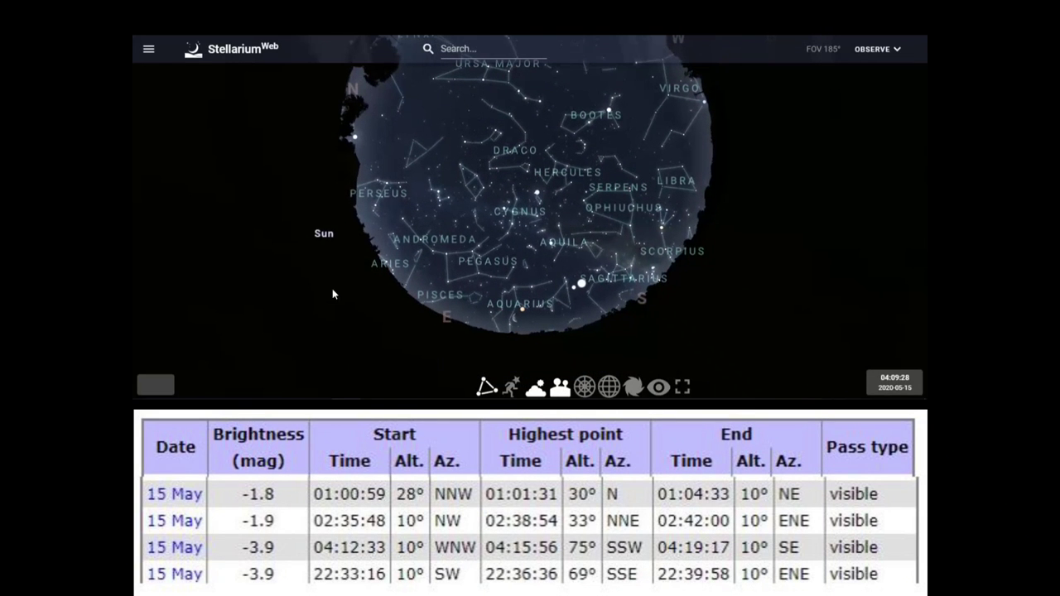
drag(604, 331, 652, 375)
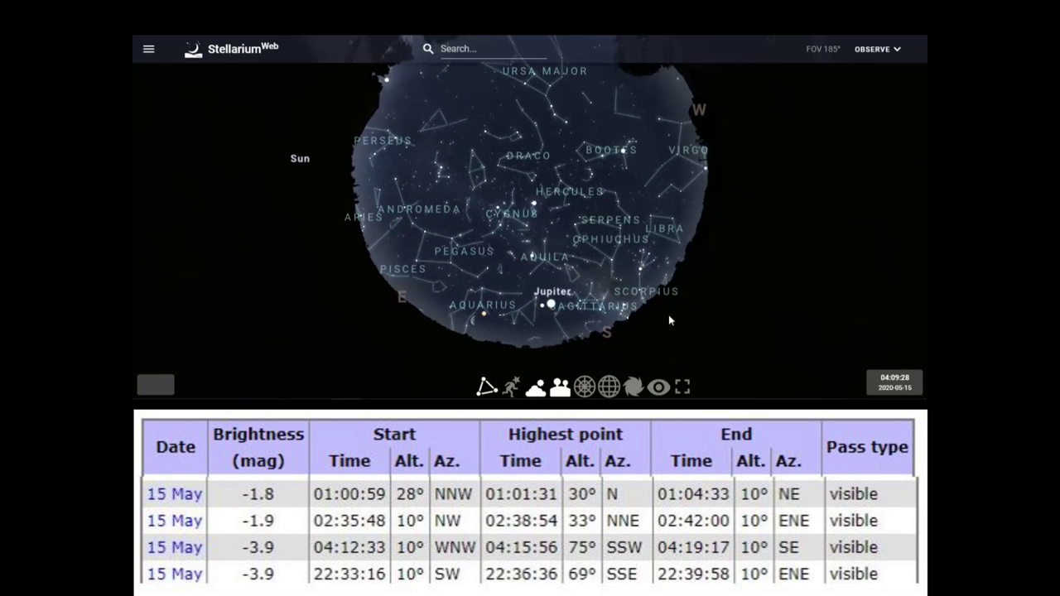
drag(669, 315, 616, 375)
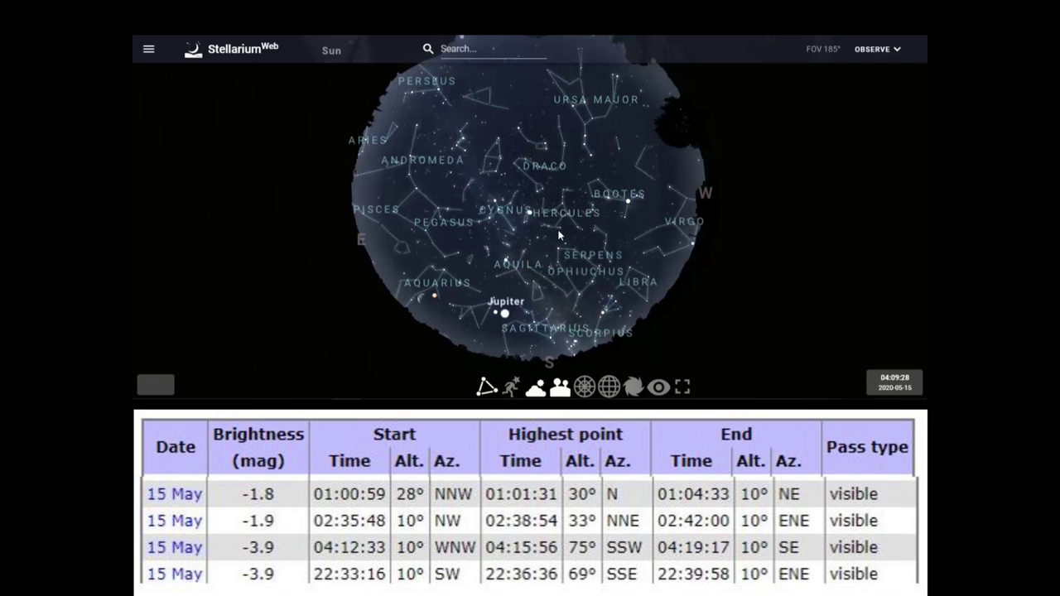
scroll(559, 230, up, 2)
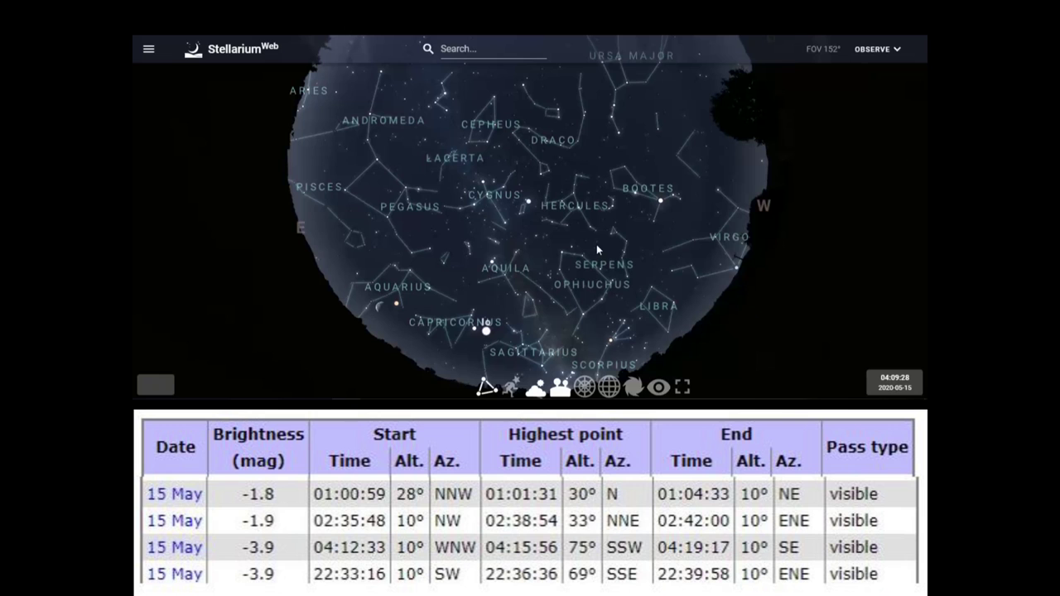
click(529, 204)
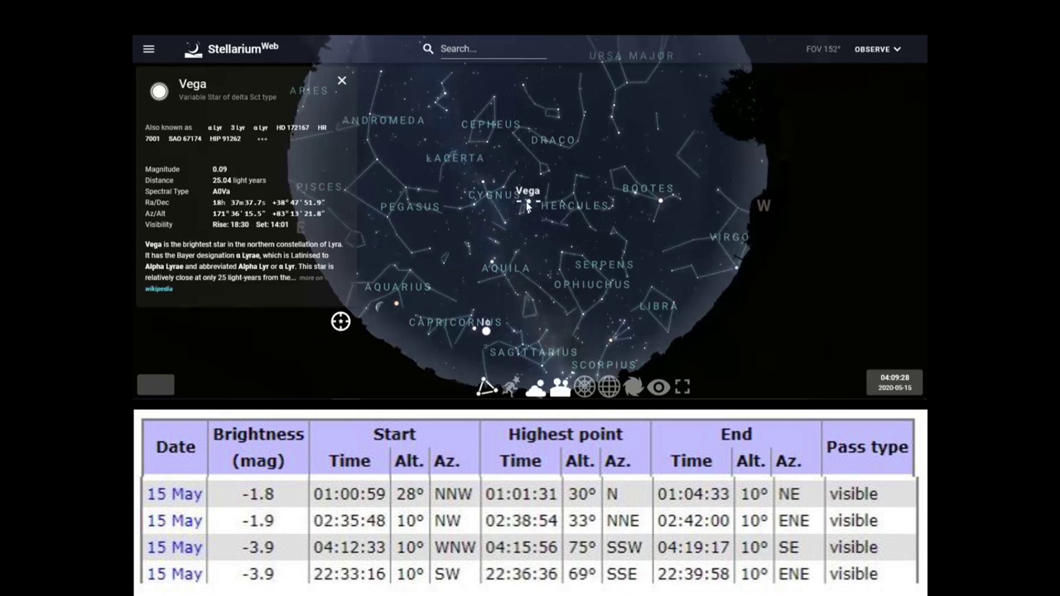
- Close Vega's details and unpause the simulation time so the sky runs forward towards the ISS pass
click(341, 81)
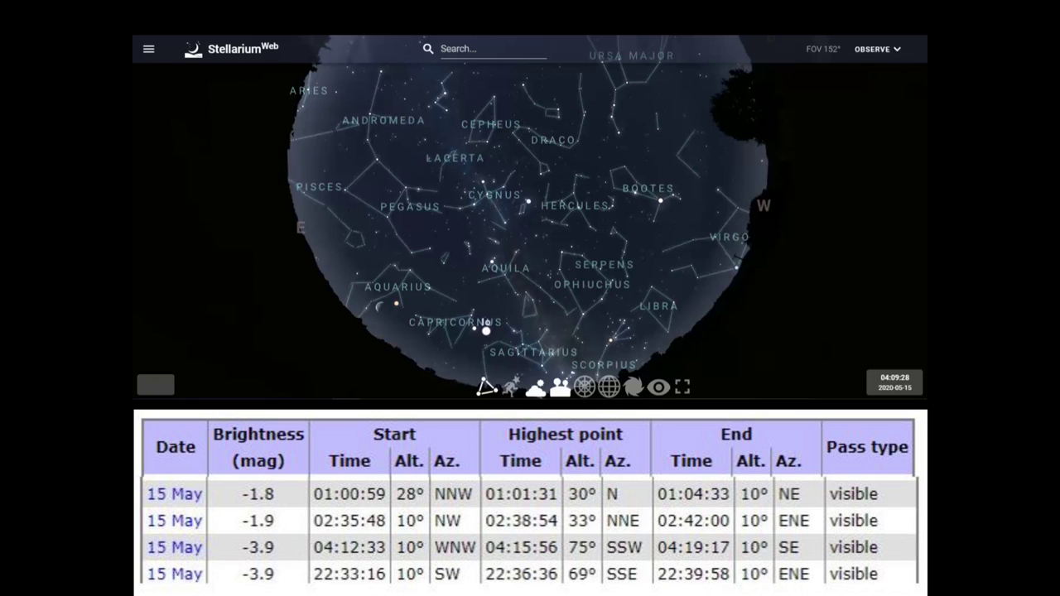
click(894, 383)
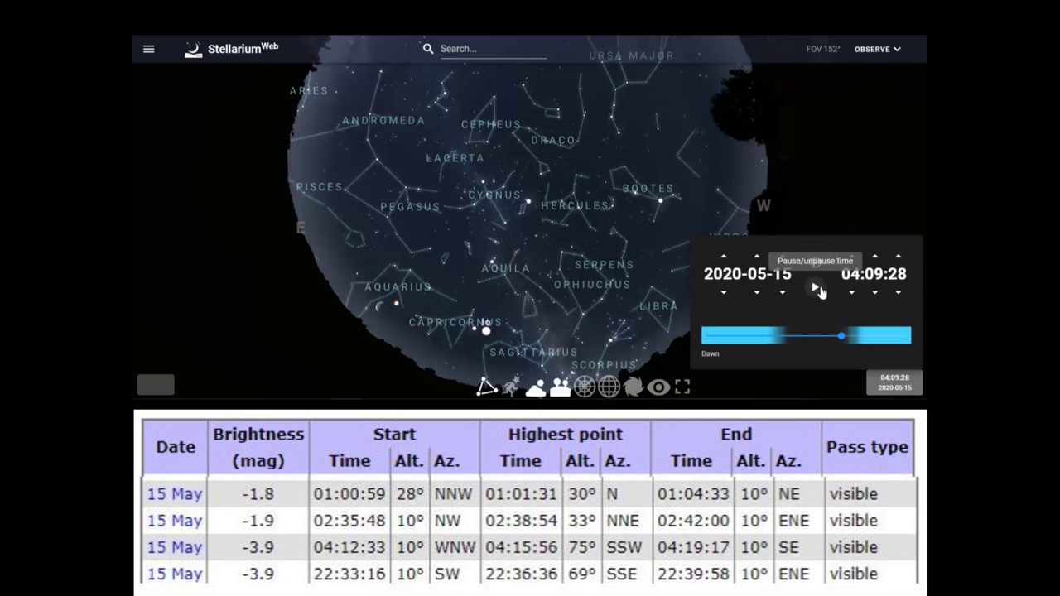
click(816, 287)
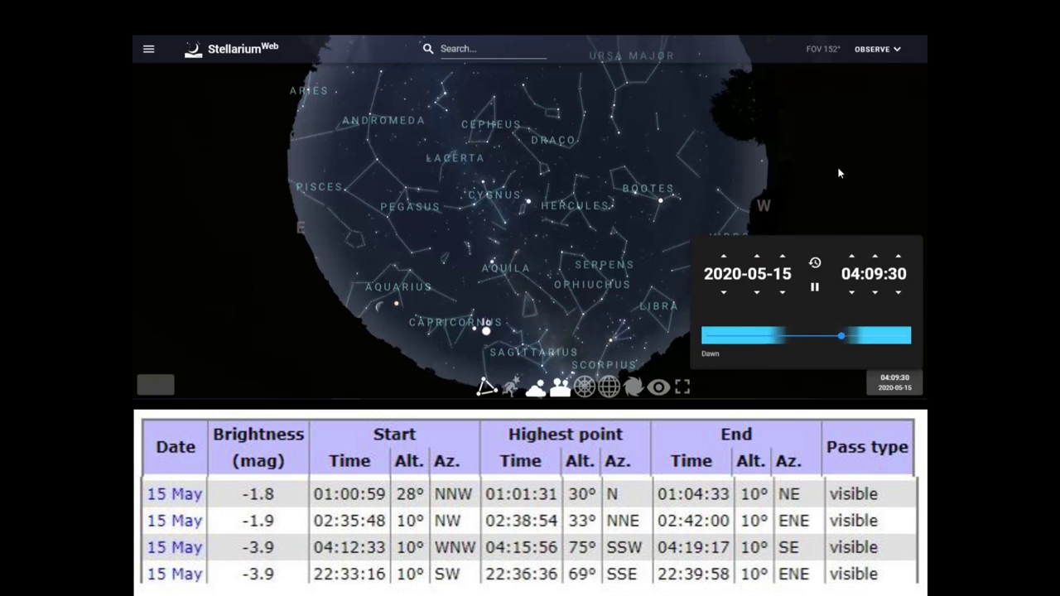
click(839, 174)
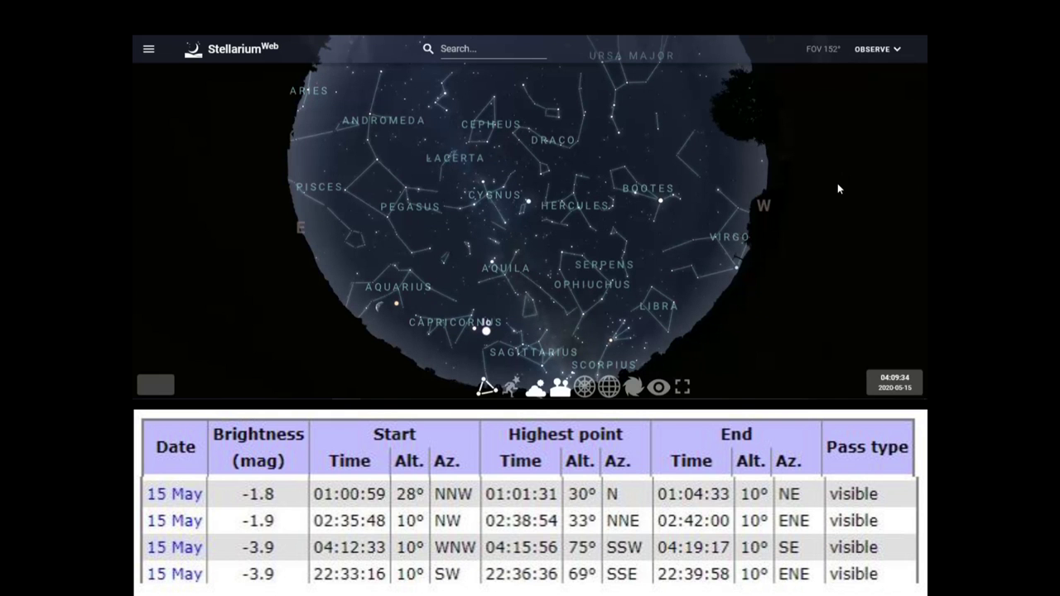
- Open the details of the other satellite crossing the northern sky, east of the ISS, to identify it and close them again
scroll(838, 182, down, 2)
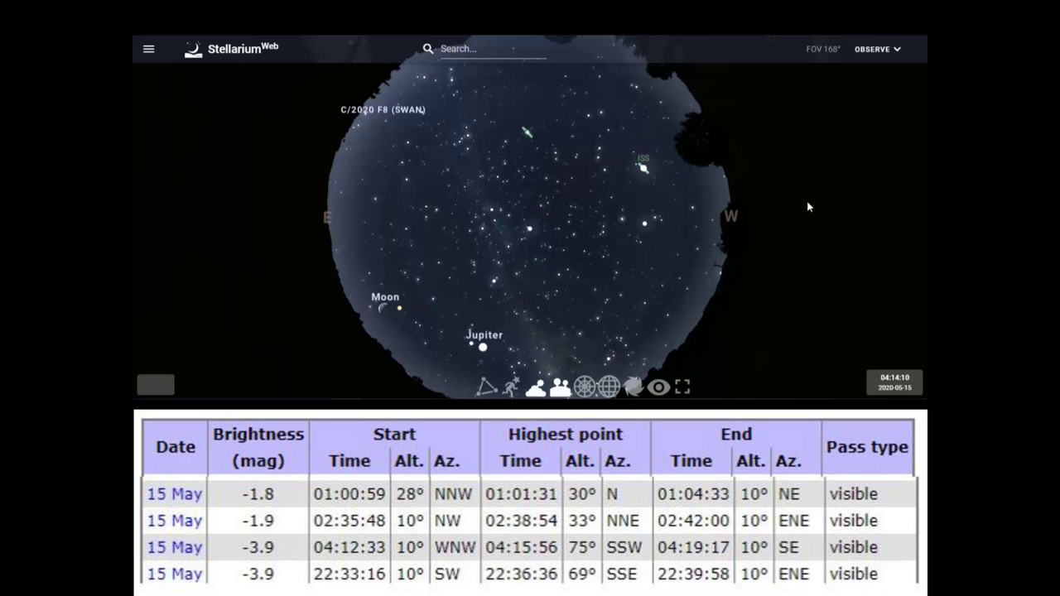
click(518, 135)
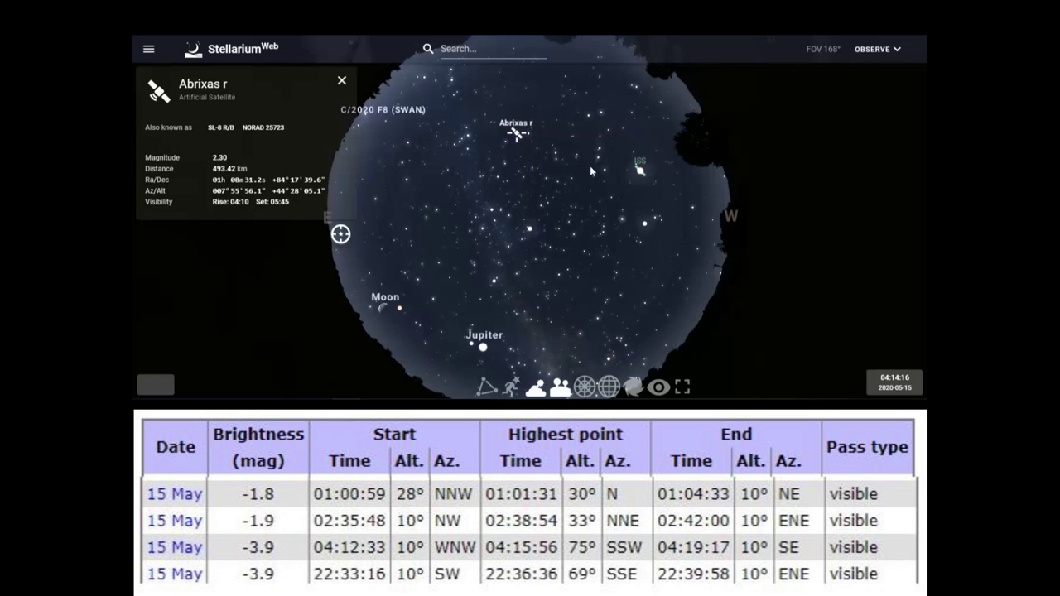
click(342, 80)
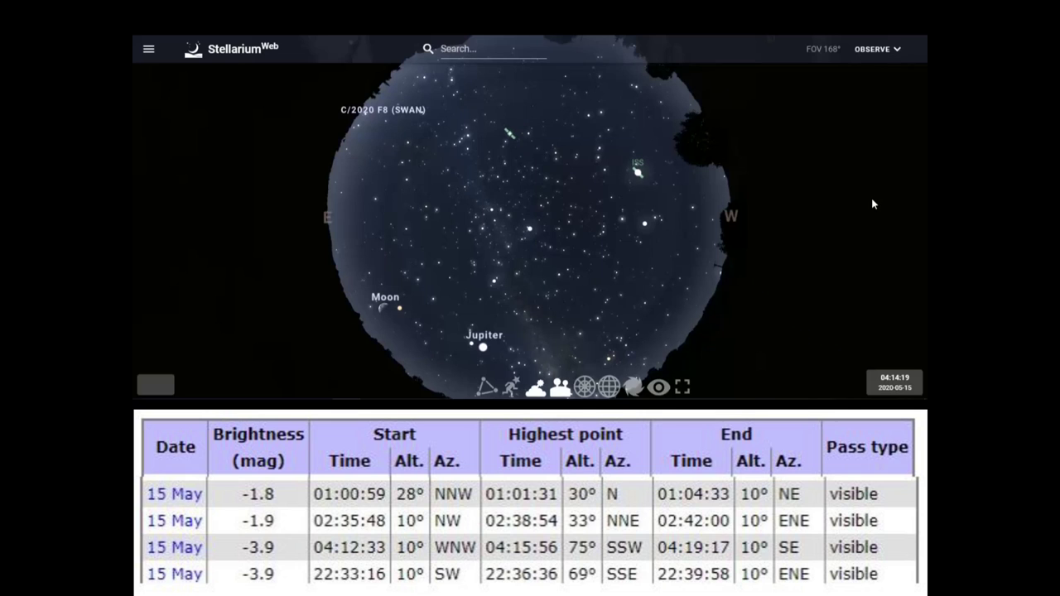